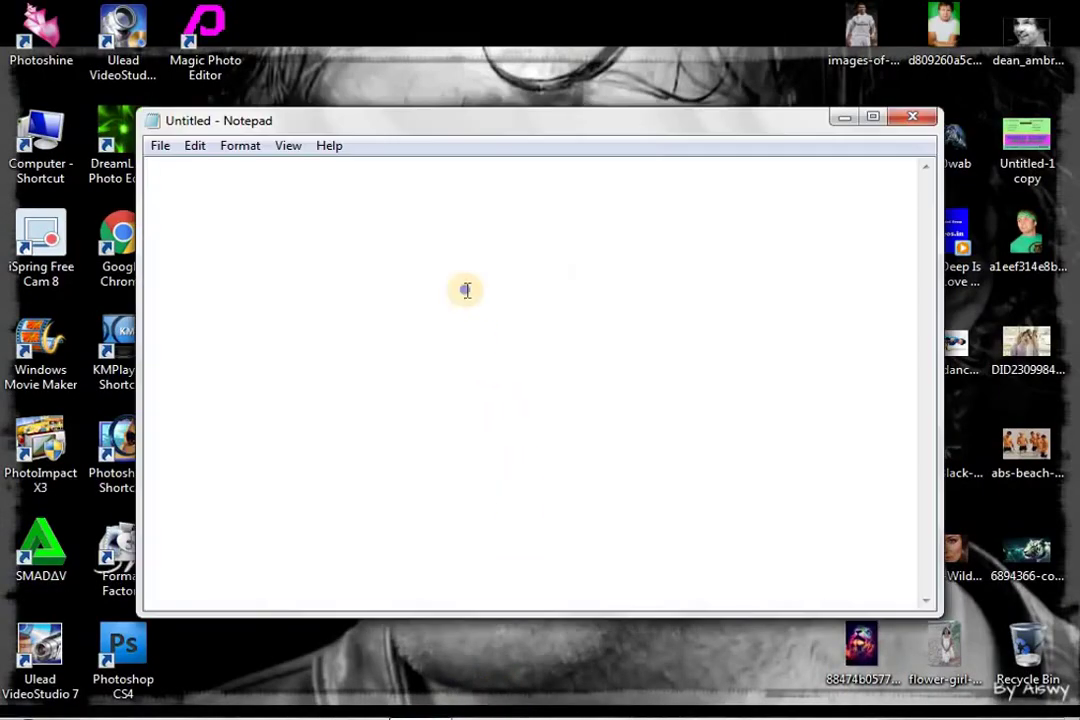
Paste the tutorial title into the empty Notepad note and reposition its window.
right_click(465, 290)
left_click(575, 378)
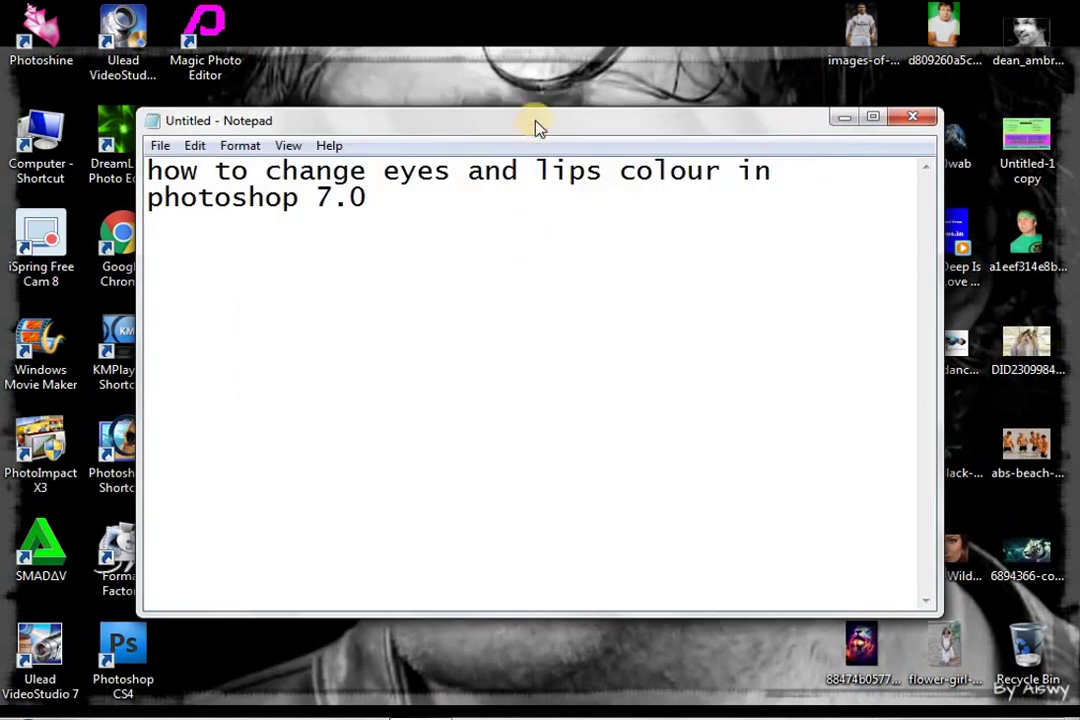
left_click_drag(645, 111, 645, 103)
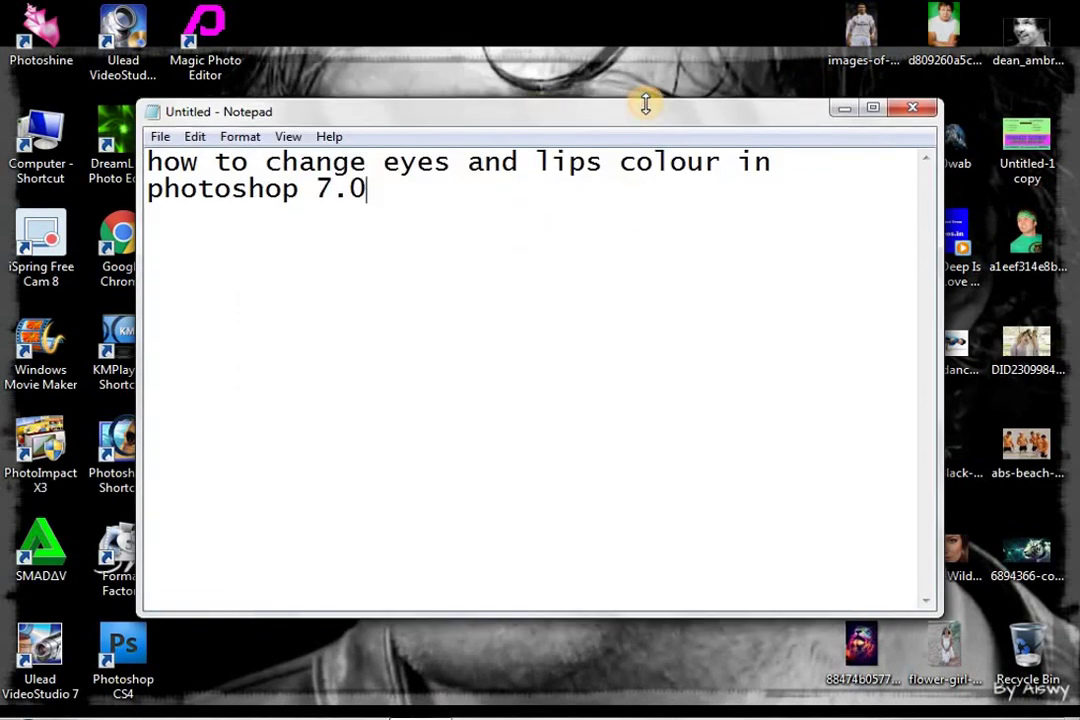
left_click_drag(715, 108, 829, 97)
mouse_move(260, 178)
left_mouse_down()
mouse_move(546, 200)
mouse_move(229, 68)
left_mouse_up()
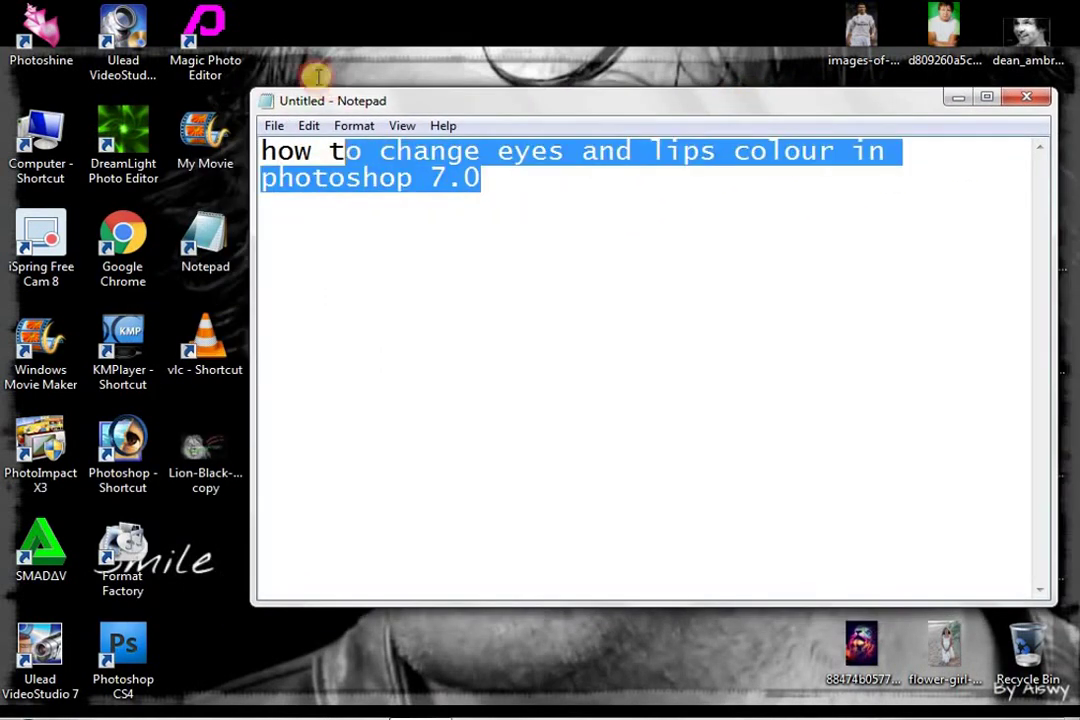
left_click(417, 292)
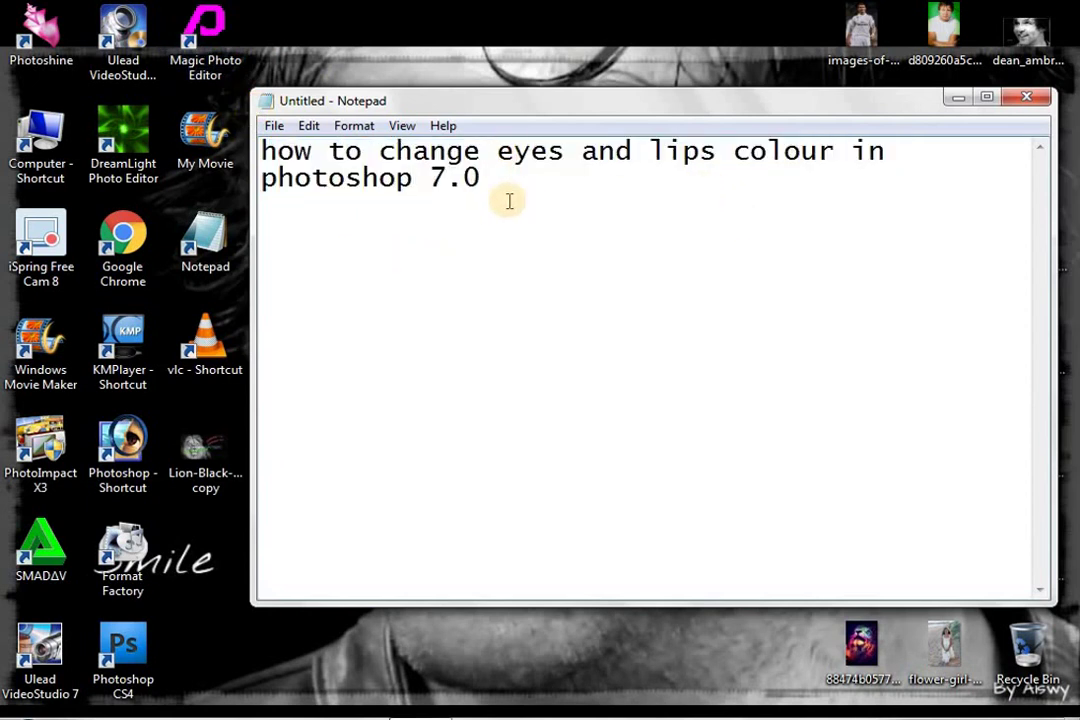
Add 'lets start...' to the note, minimize Notepad and launch Photoshop.
left_click(955, 100)
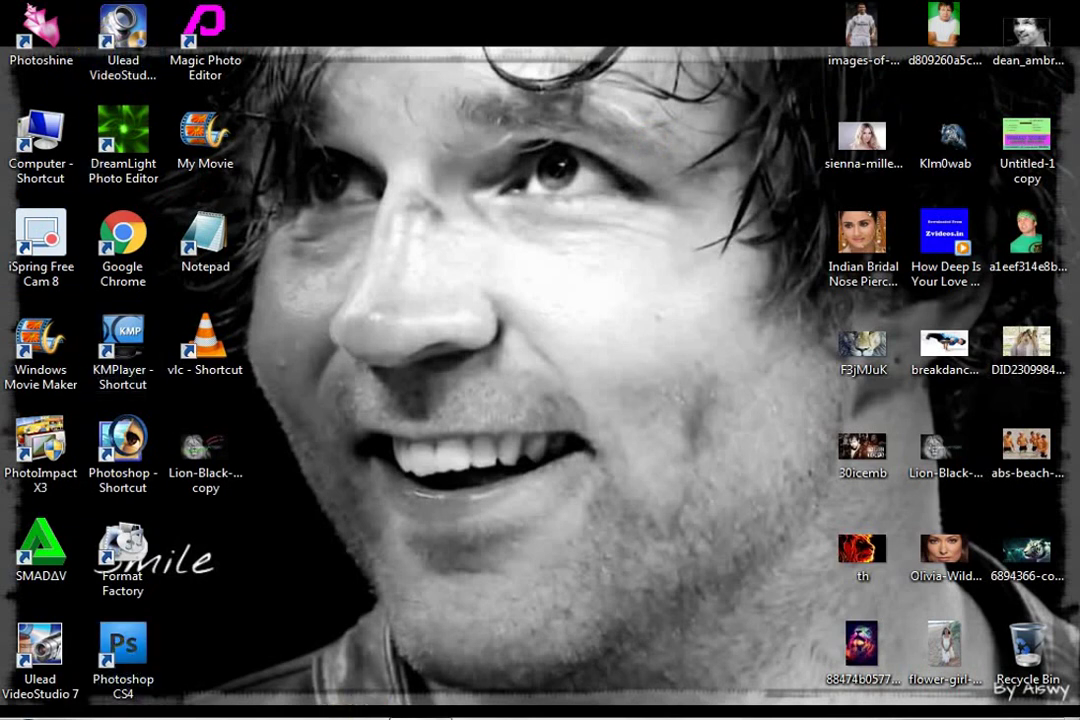
key("alt+Tab")
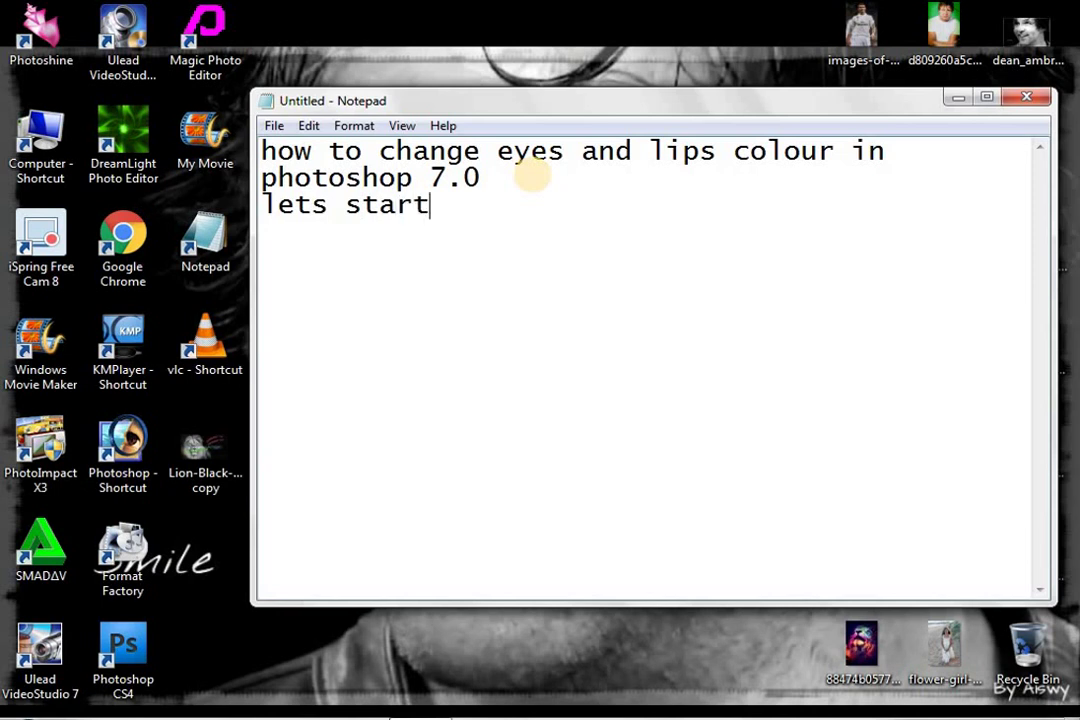
type("...")
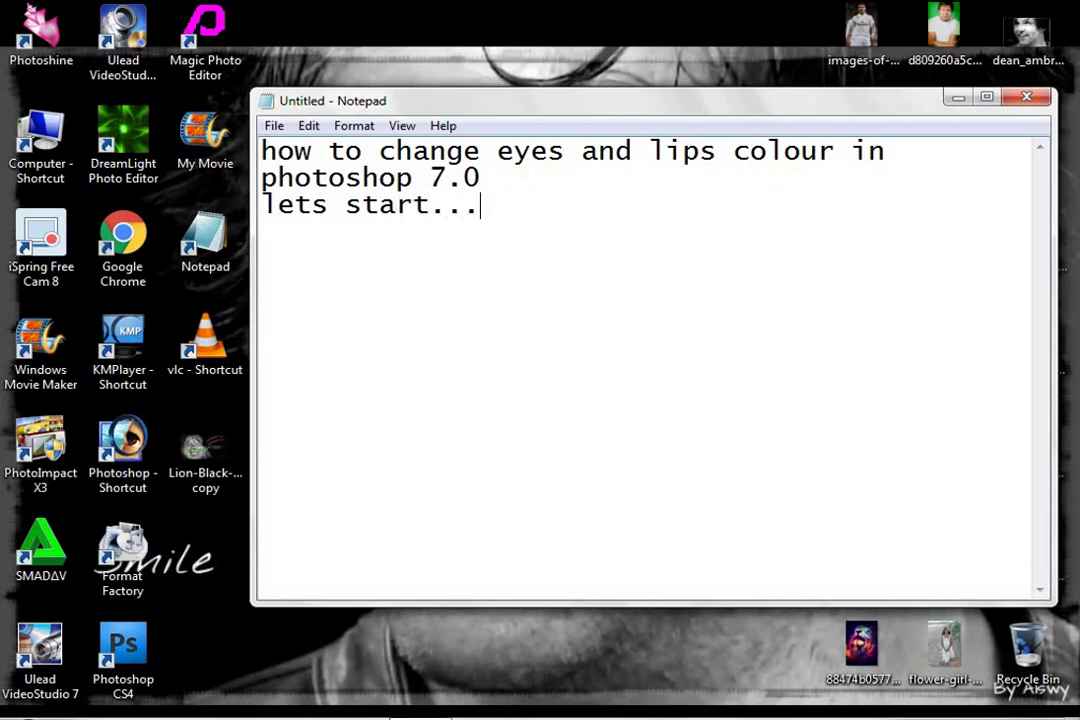
left_click(958, 97)
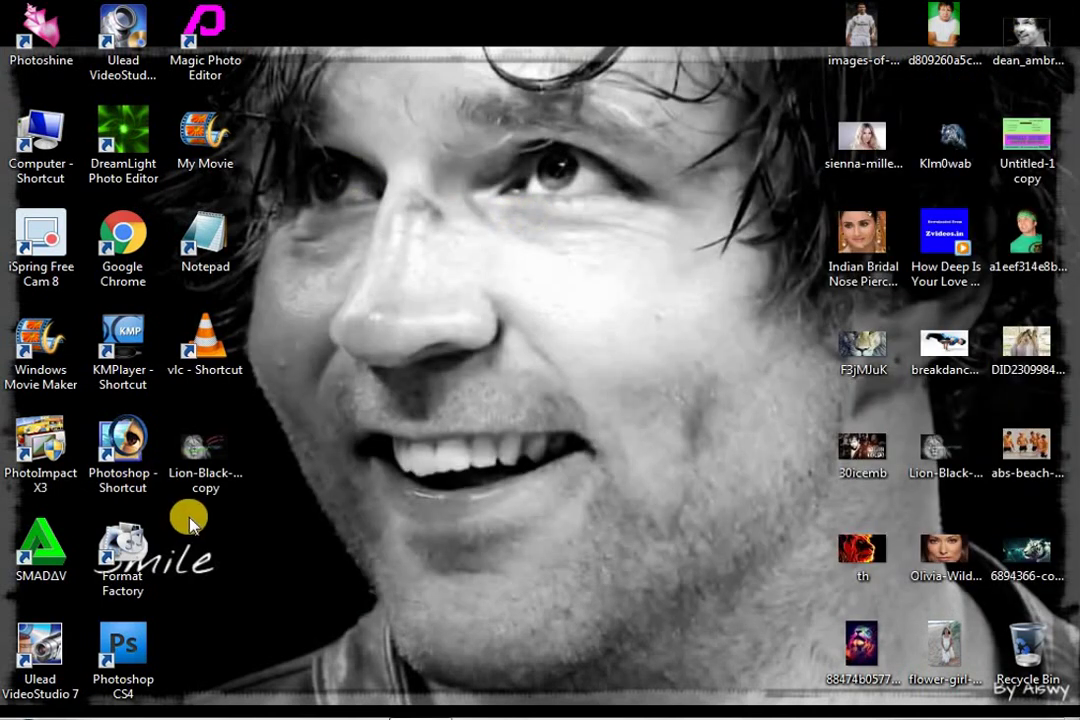
left_click(121, 445)
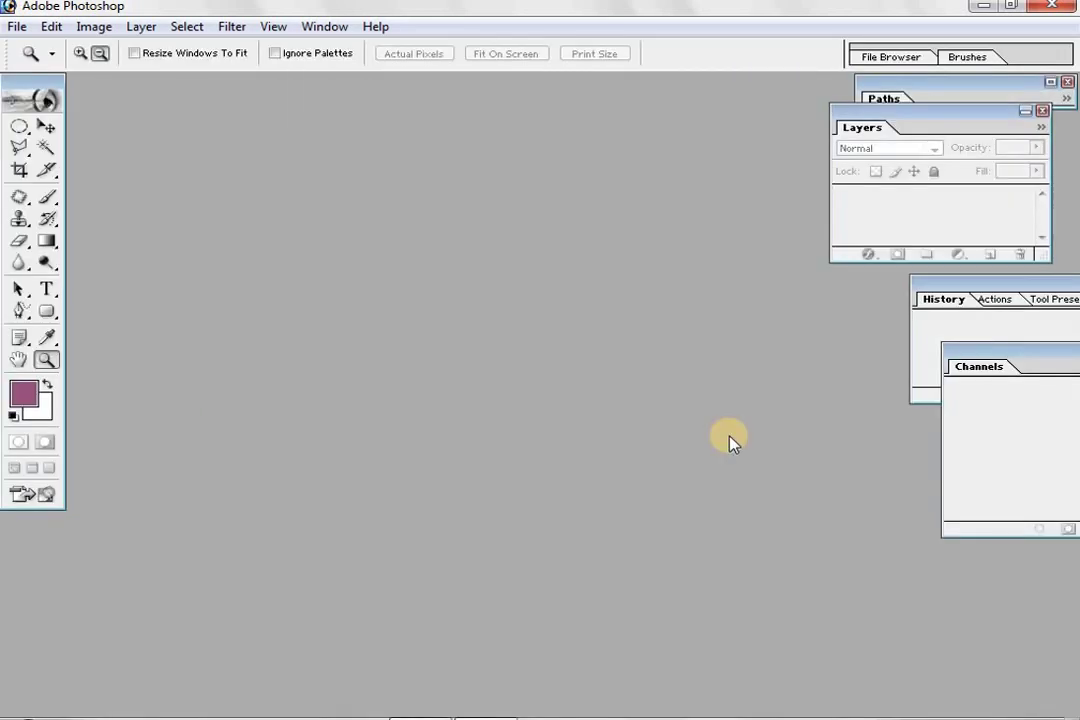
Open the makeup portrait JPEG from the Desktop through File > Open.
left_click(50, 26)
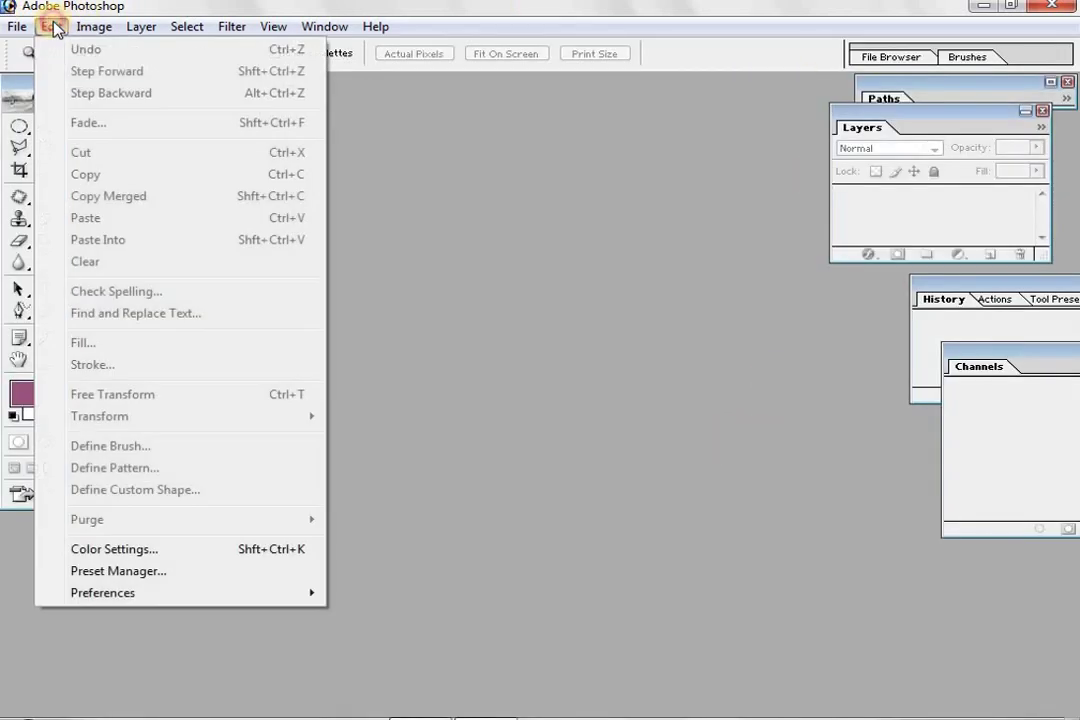
left_click(42, 71)
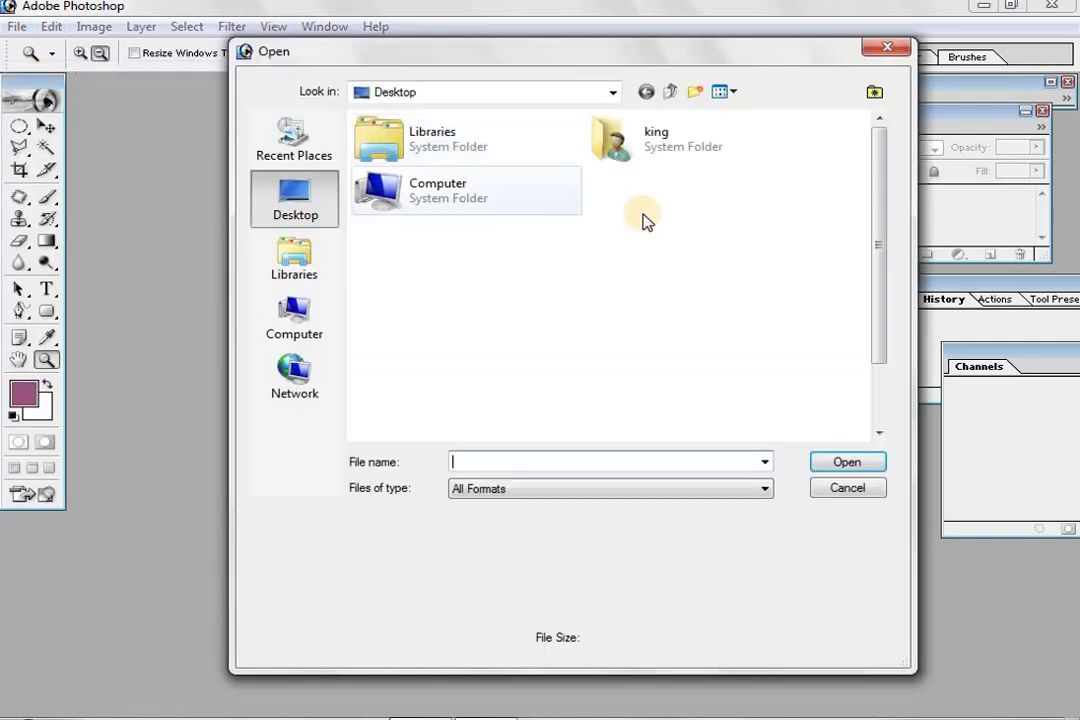
left_click_drag(877, 188, 876, 385)
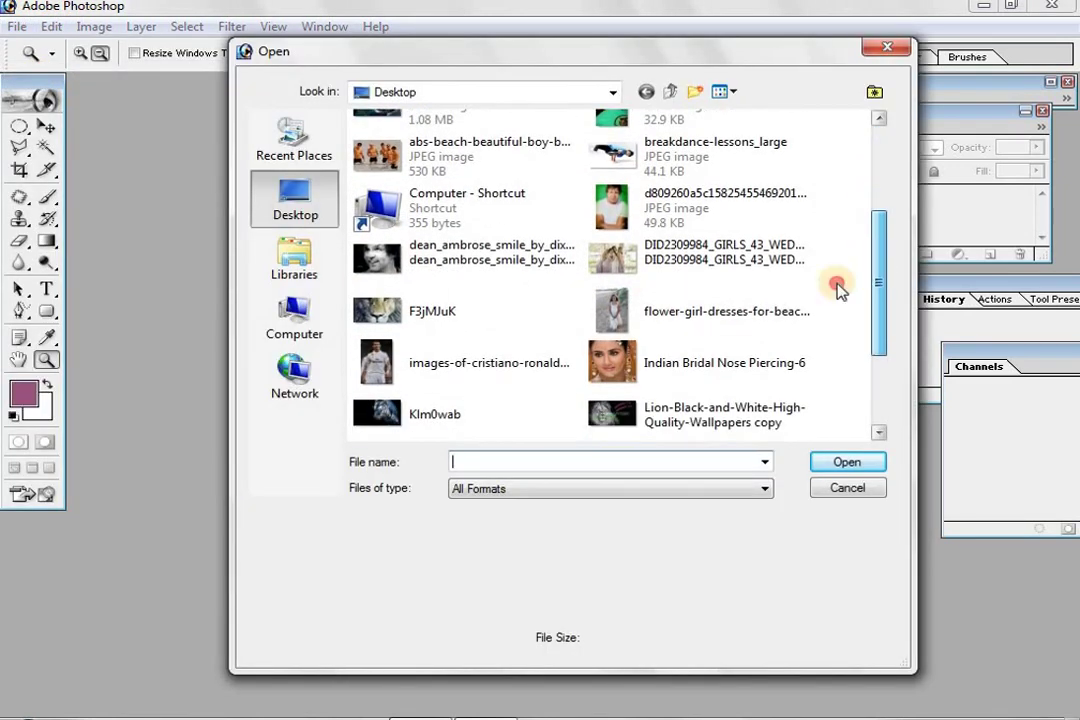
left_click(700, 313)
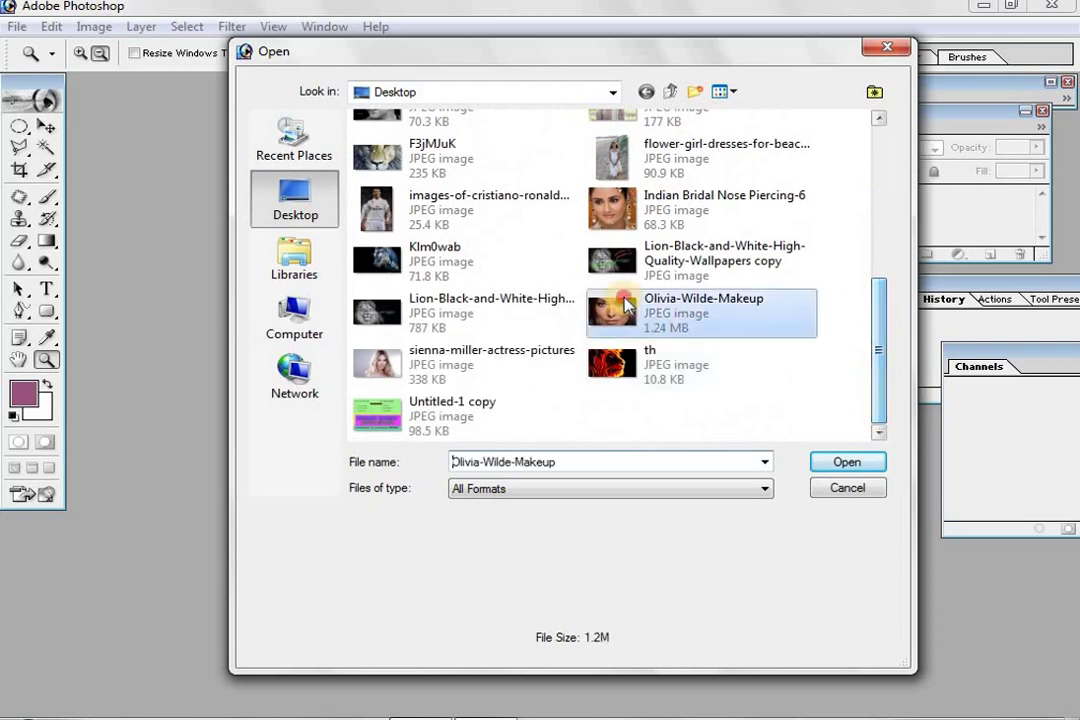
left_click(847, 463)
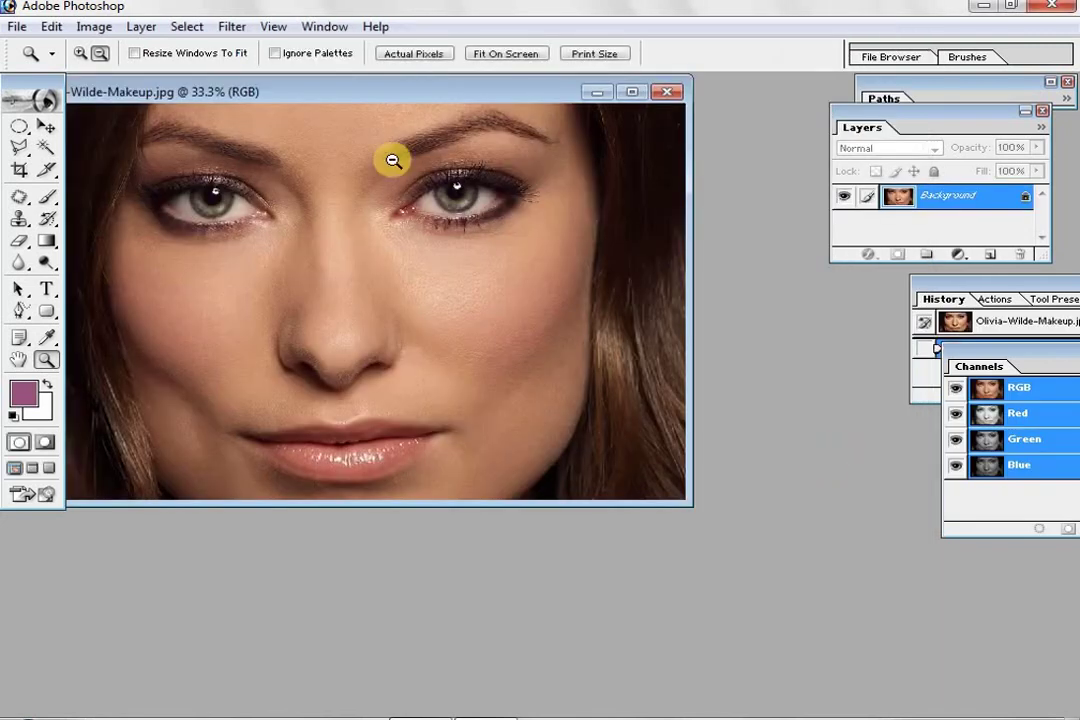
Set the view to 33.3% and add empty Layer 1 above Background.
left_click(335, 106, "alt")
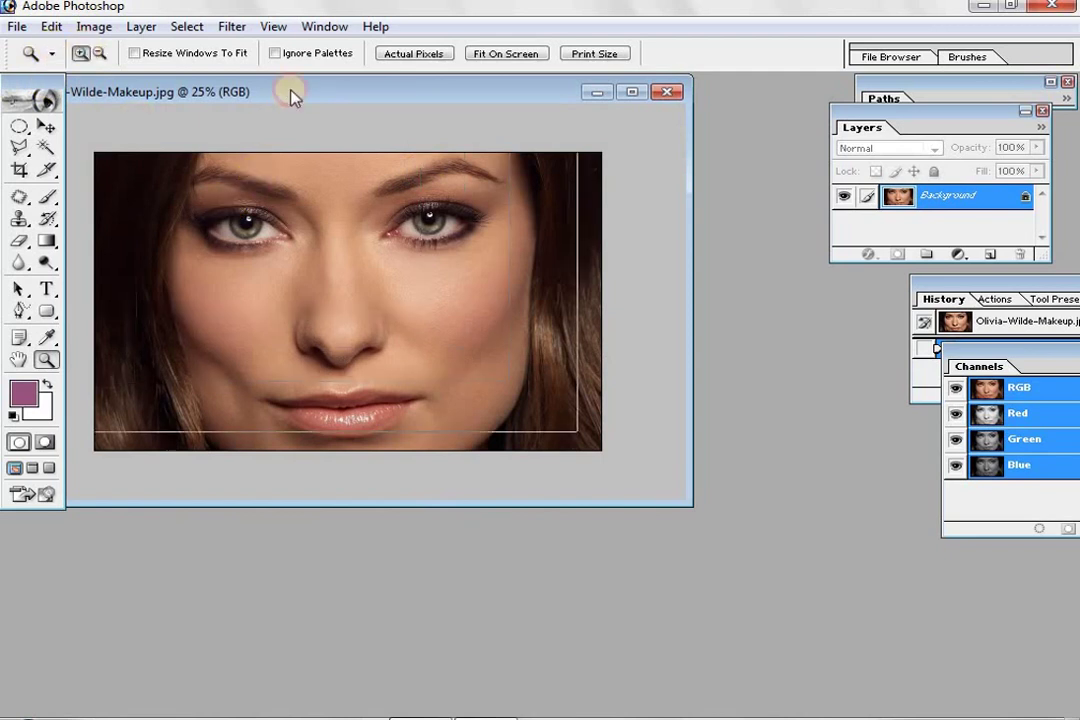
key("ctrl+plus")
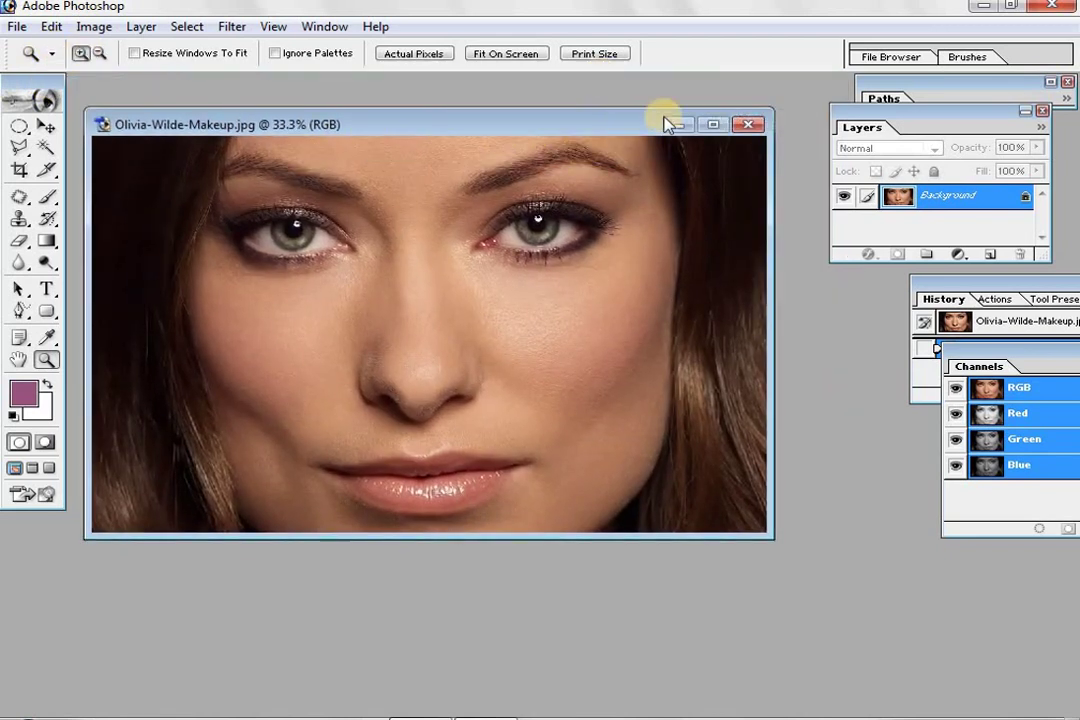
right_click(948, 200)
left_click(955, 193)
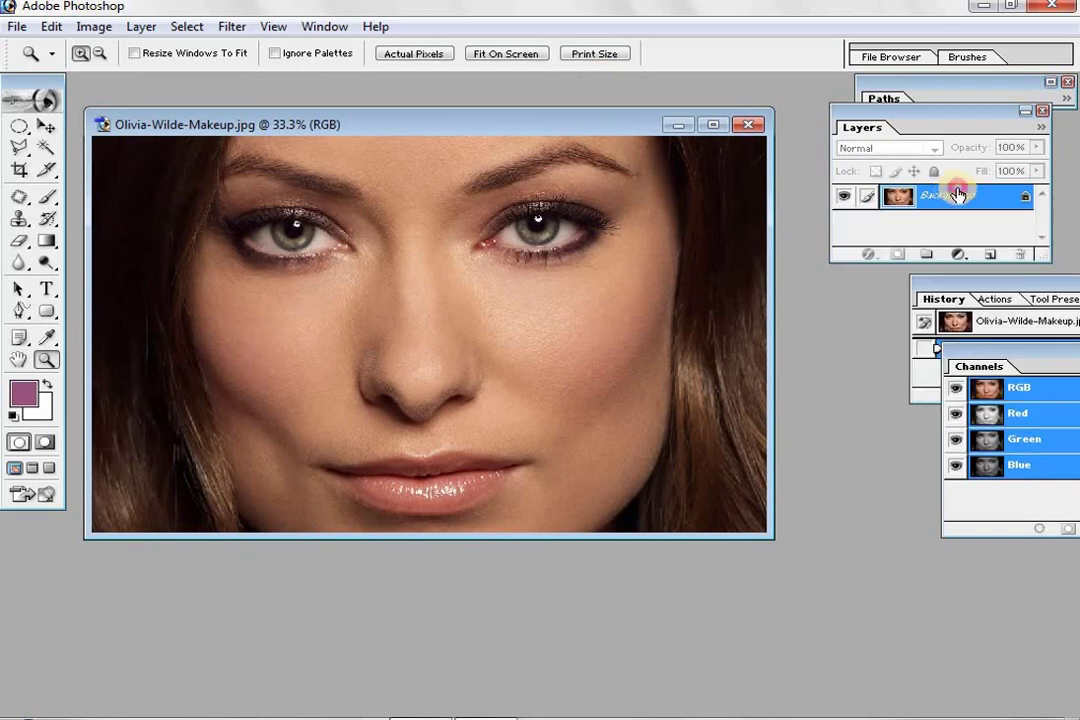
left_click(997, 258)
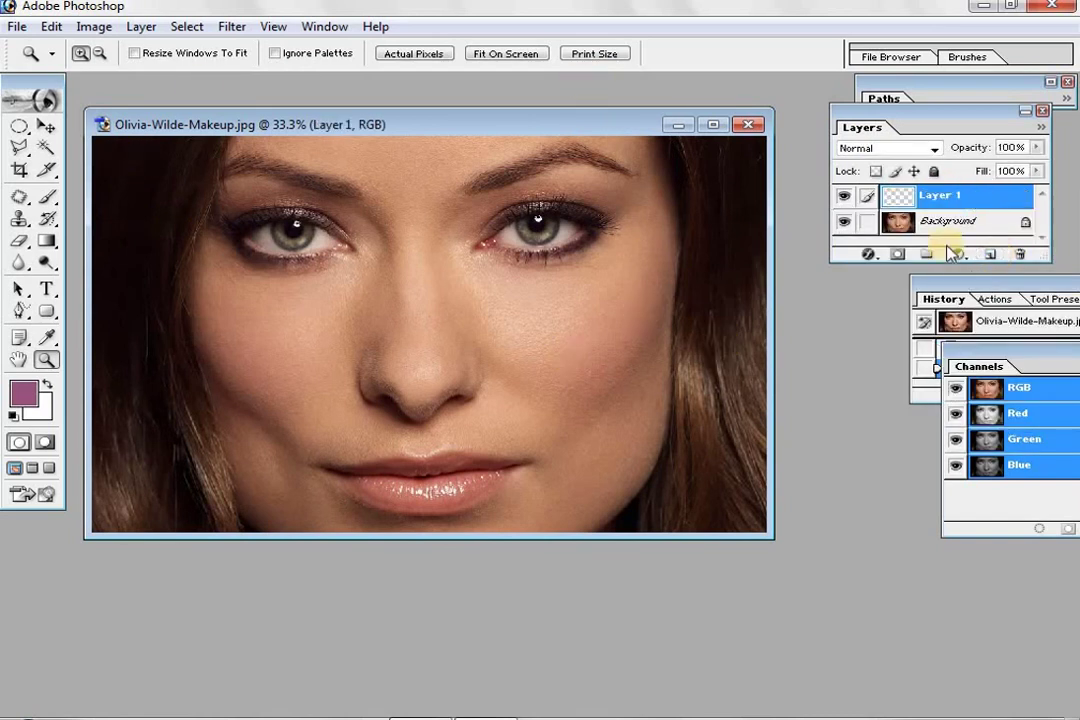
Zoom in on the area around both eyes with the Zoom tool.
left_click(19, 148)
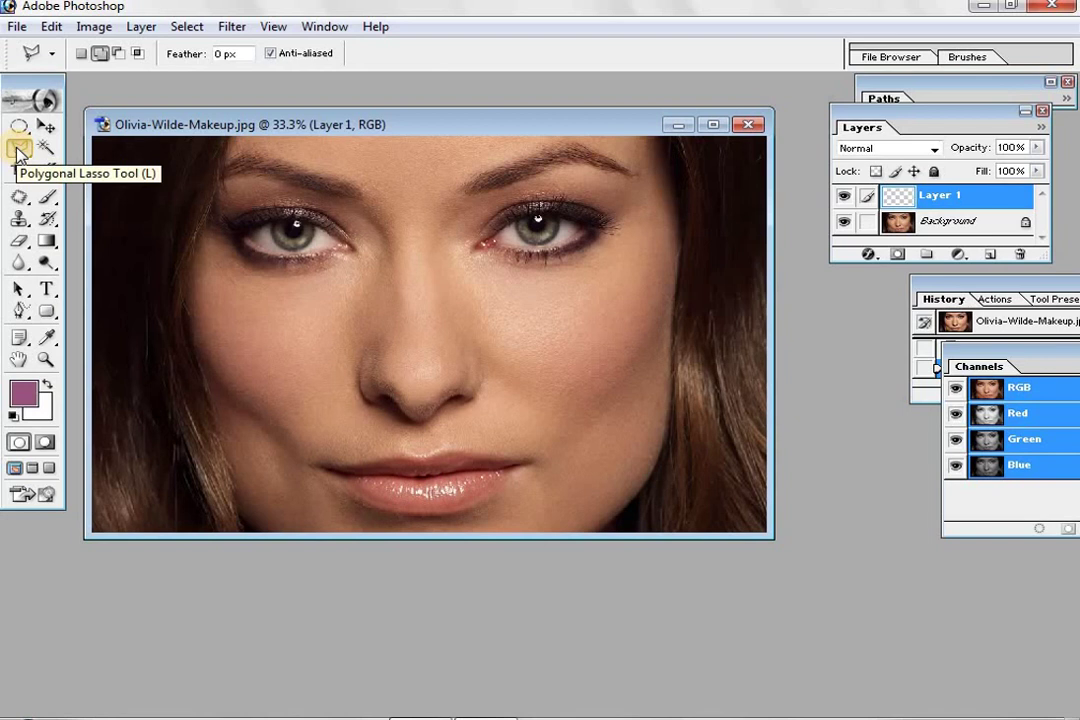
left_click(313, 193)
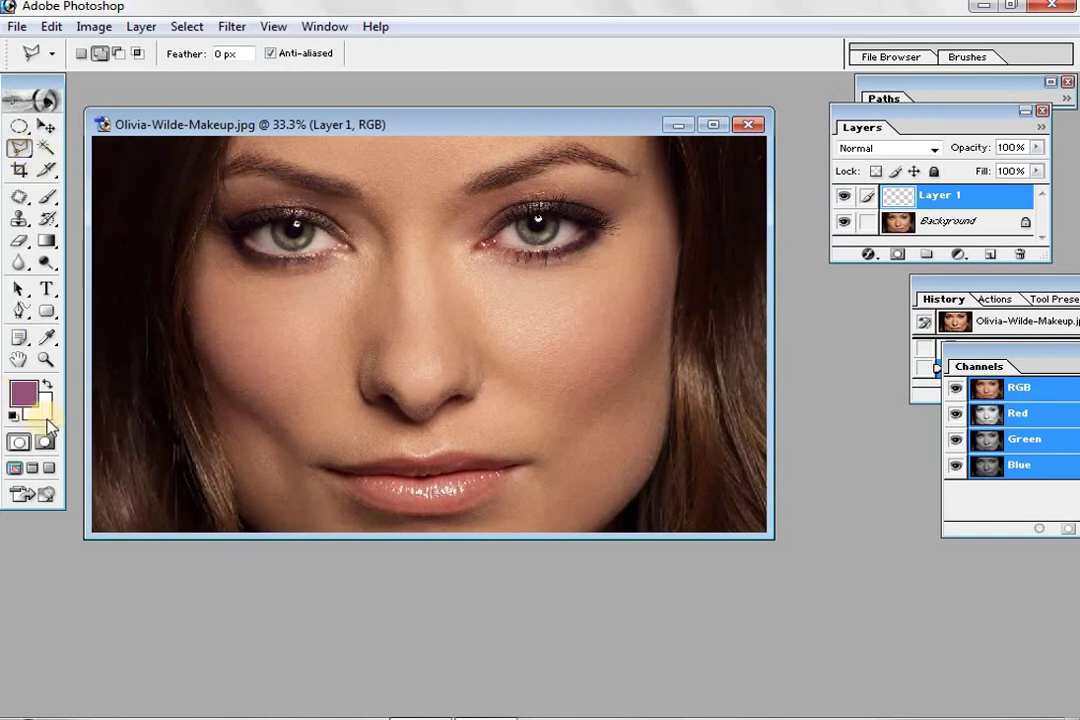
left_click(46, 358)
left_click_drag(231, 208, 561, 226)
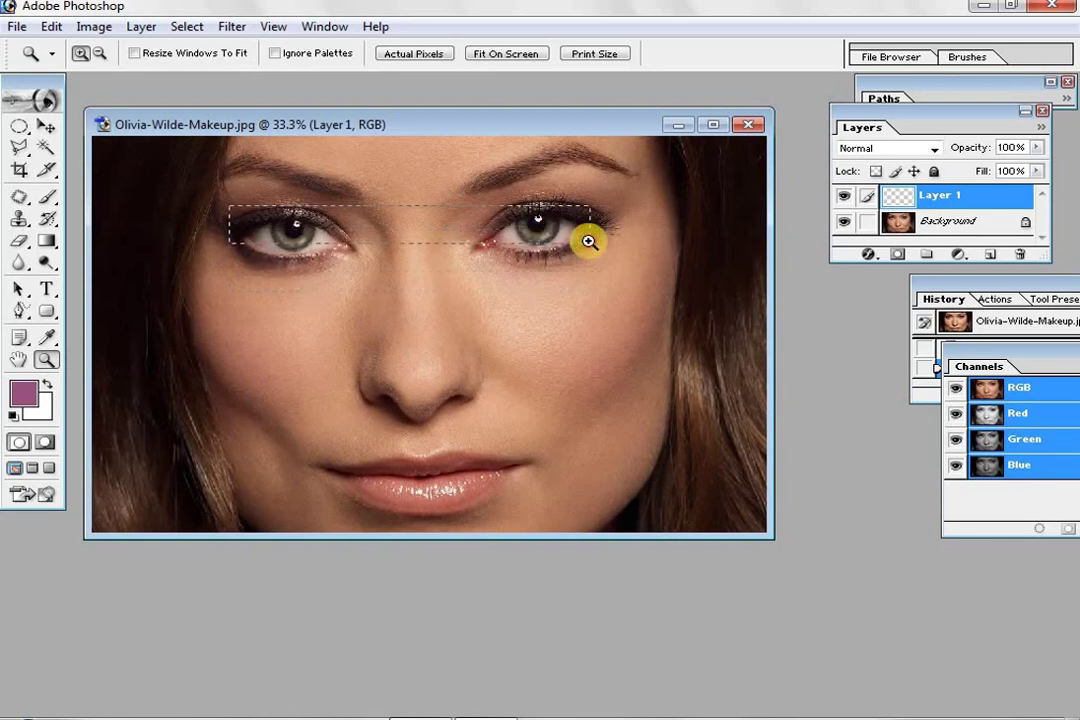
left_click_drag(561, 229, 588, 248)
left_click_drag(162, 270, 740, 370)
left_click_drag(475, 545, 390, 528)
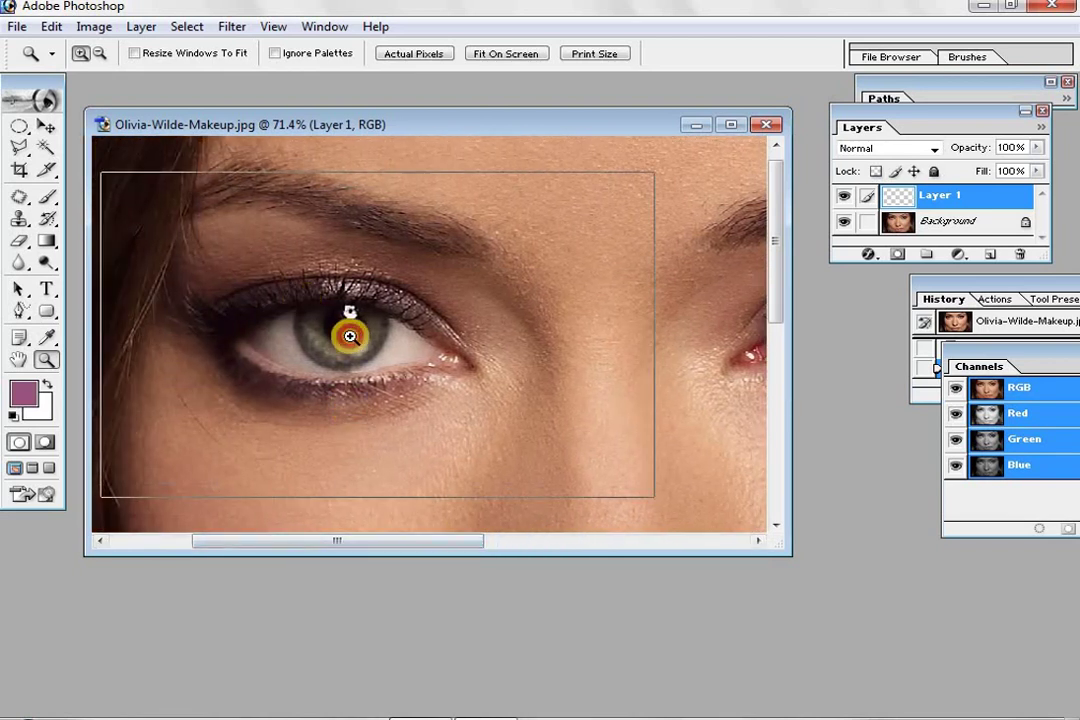
Magnify the left eye to 200% and place the first Polygonal Lasso point on its iris.
left_click(350, 325)
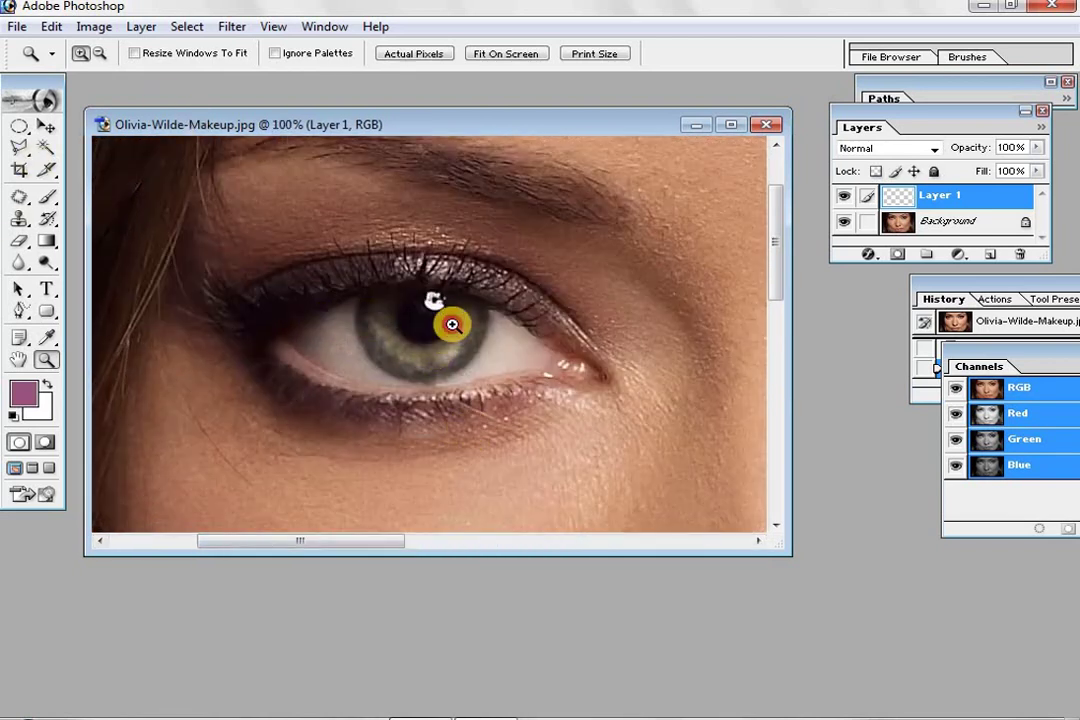
left_click(451, 321)
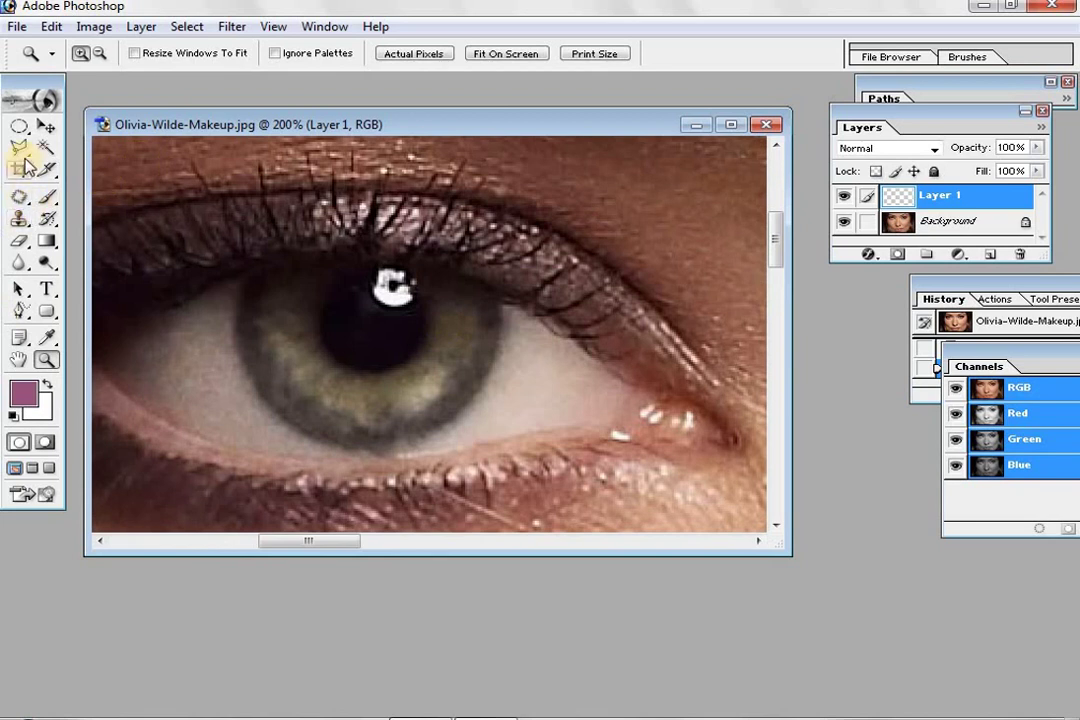
left_click(19, 148)
left_click(237, 292)
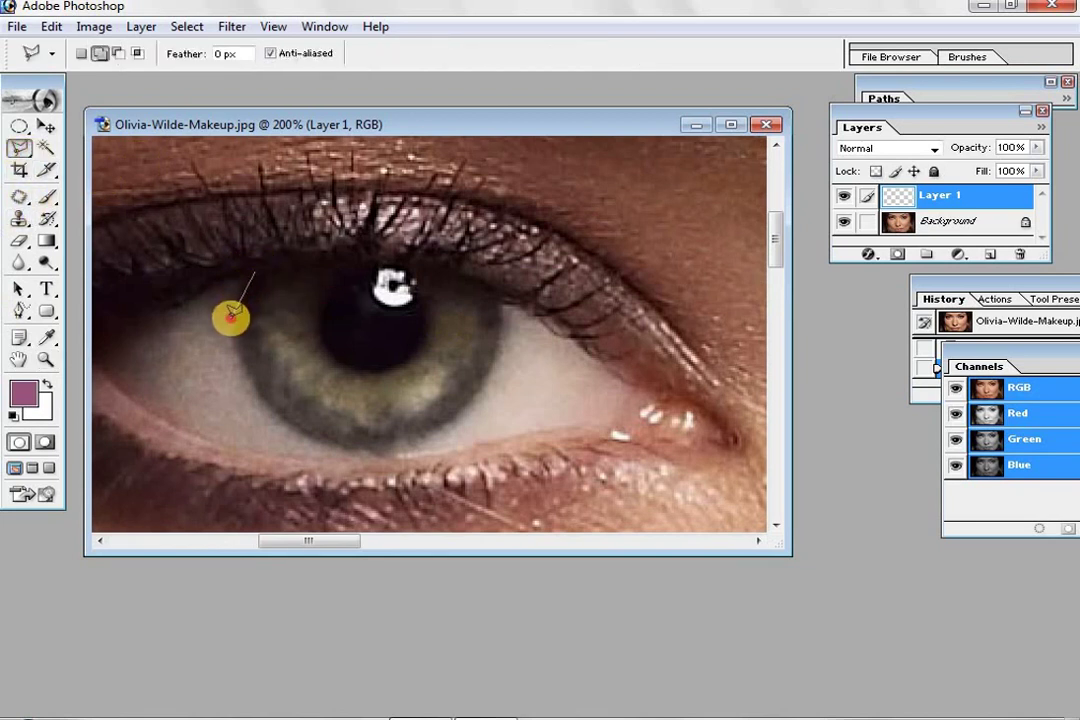
Trace a closed Polygonal Lasso outline around the left iris.
left_click(232, 314)
left_click(248, 377)
left_click(270, 390)
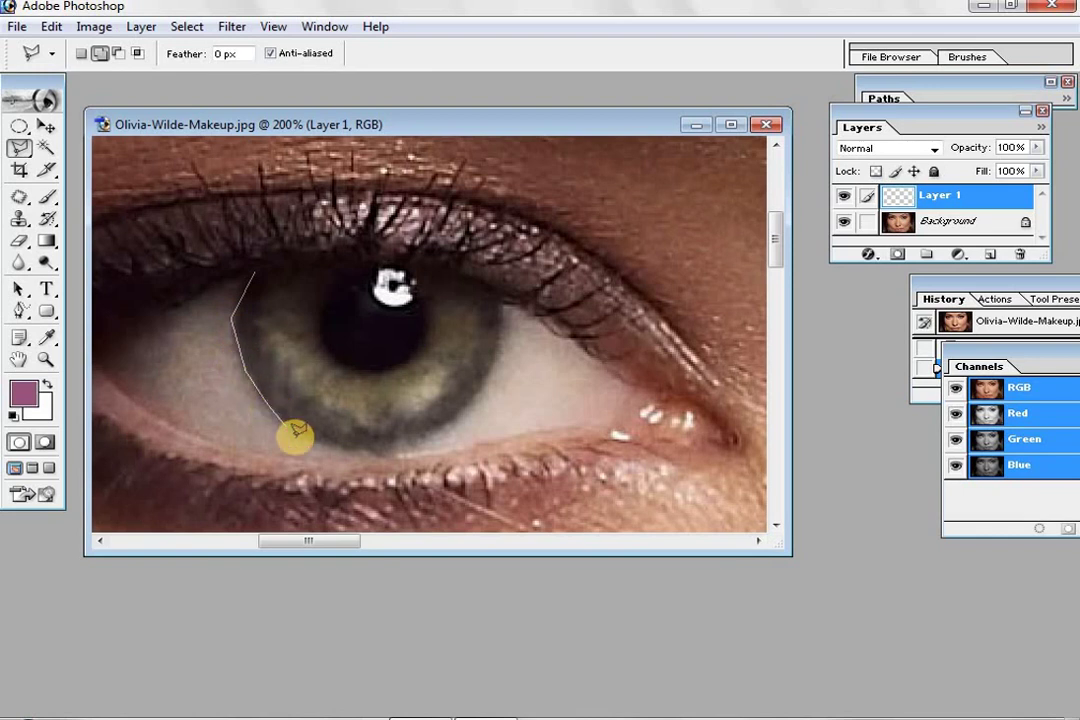
left_click(305, 432)
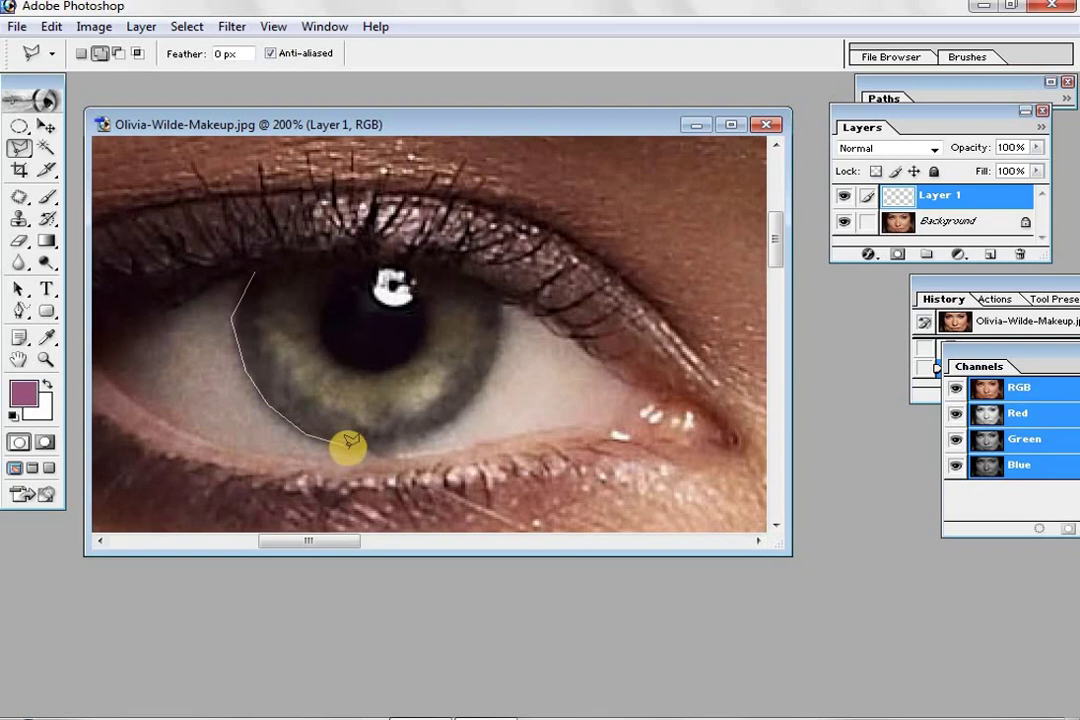
left_click(386, 447)
left_click(418, 437)
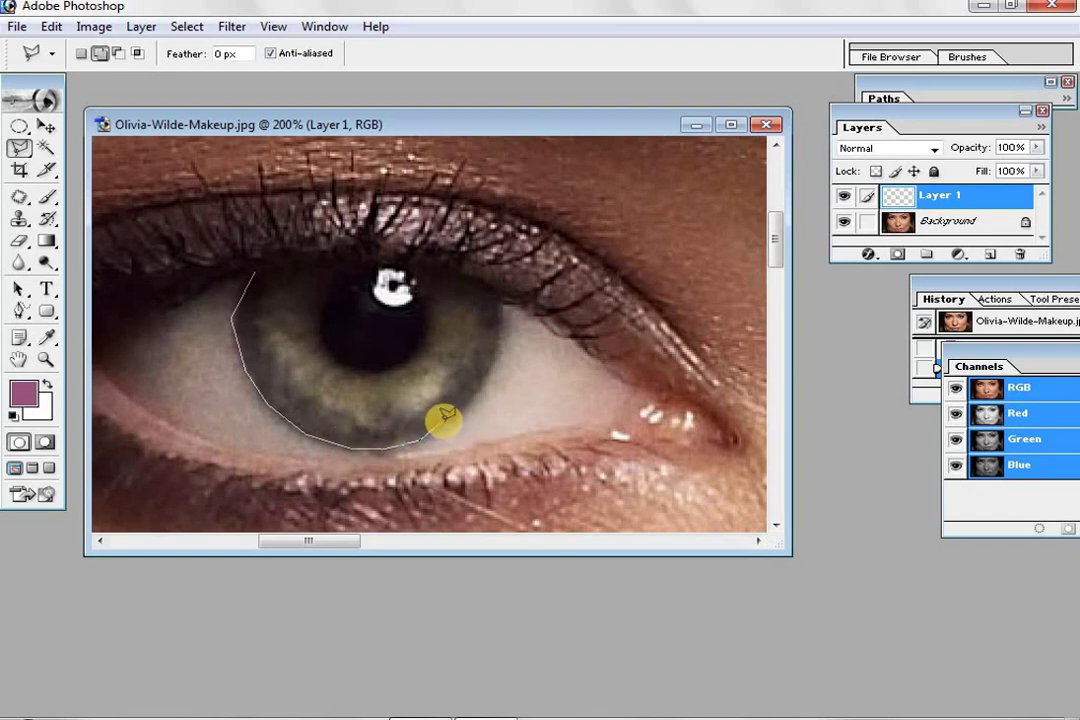
left_click(452, 420)
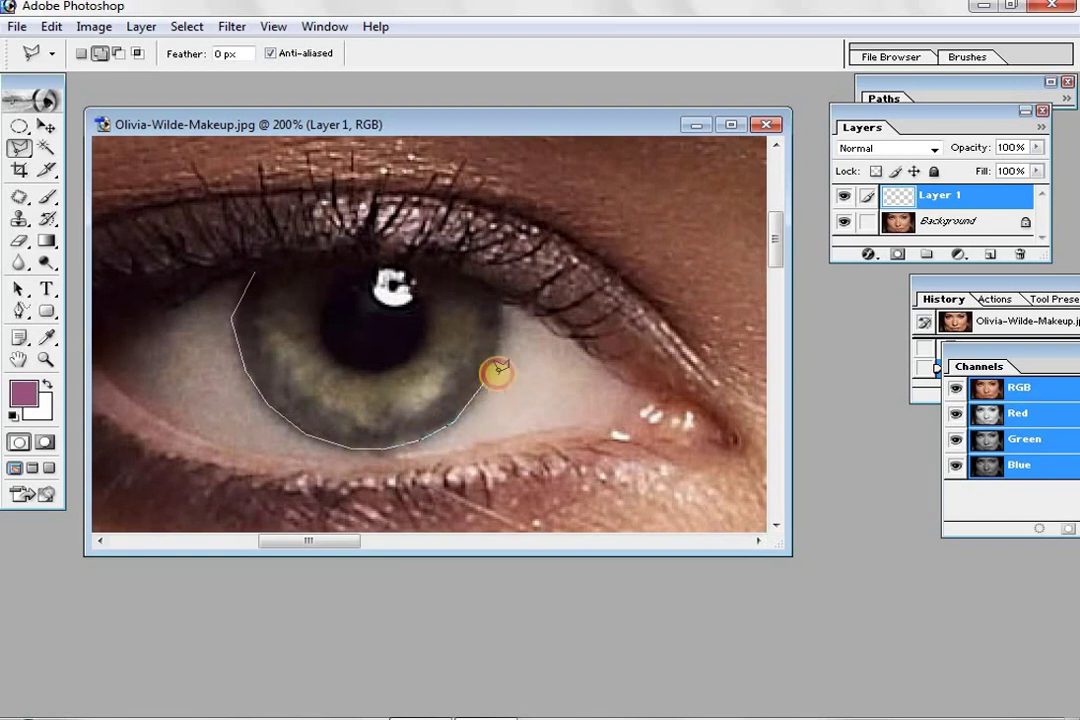
left_click(505, 344)
left_click(500, 318)
left_click(503, 294)
left_click(427, 261)
left_click(316, 254)
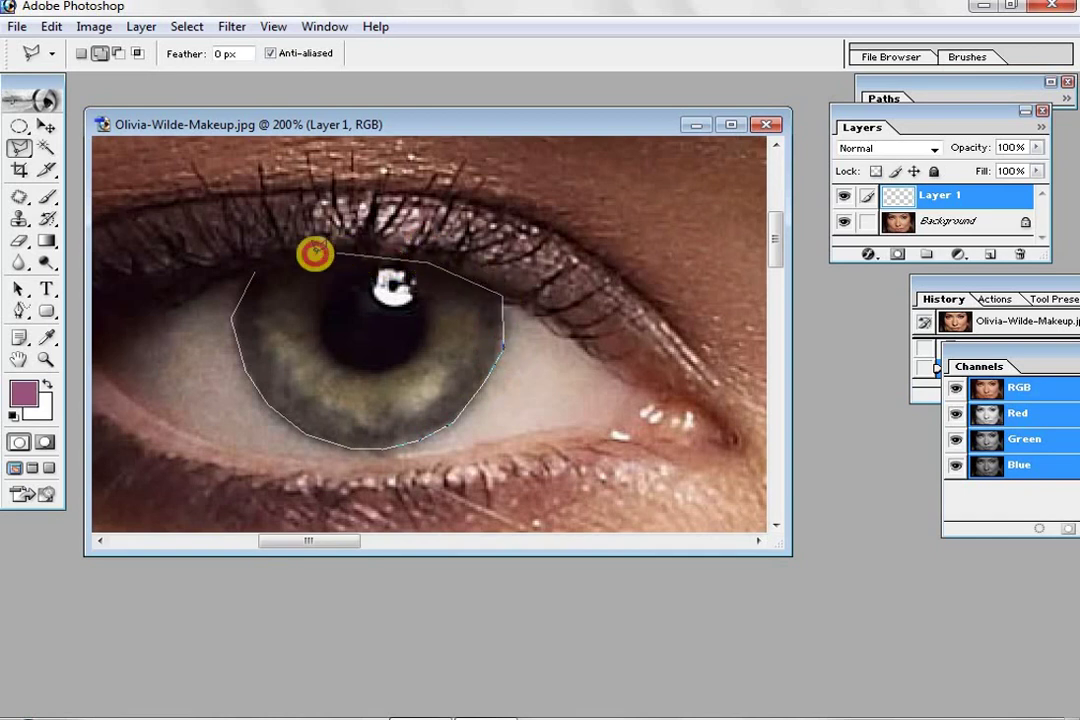
left_click(256, 265)
In Add to Selection mode, outline the second iris as well.
left_click(100, 53)
left_click_drag(345, 545, 560, 545)
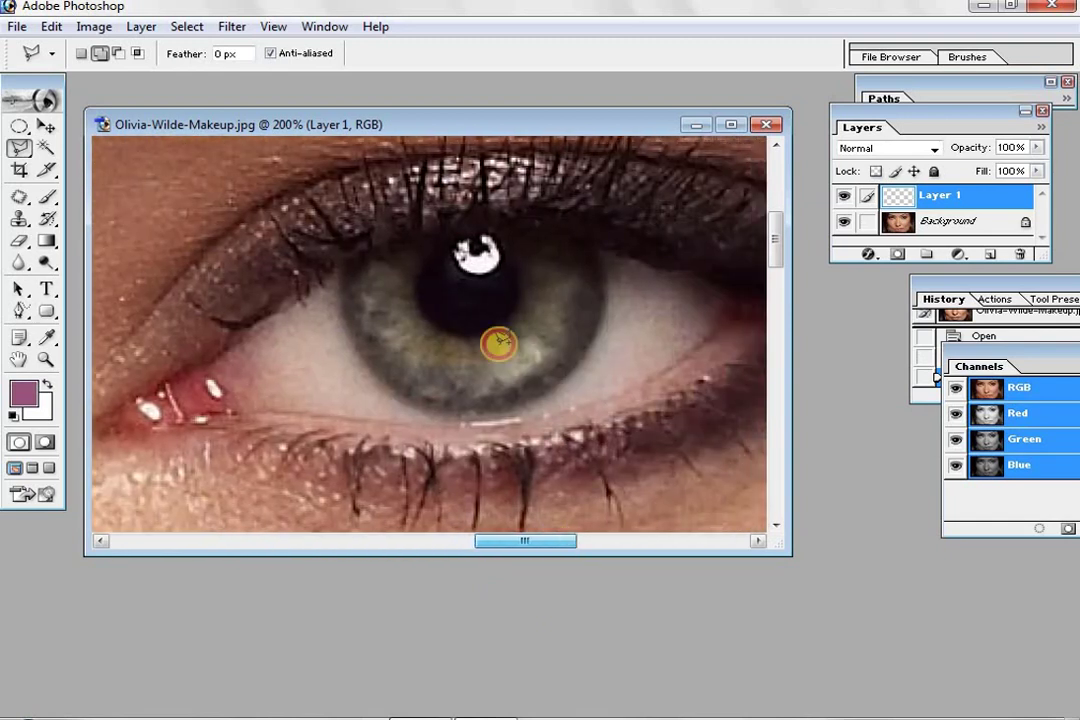
left_click(346, 257)
left_click(341, 306)
left_click(360, 350)
left_click(381, 378)
left_click(418, 407)
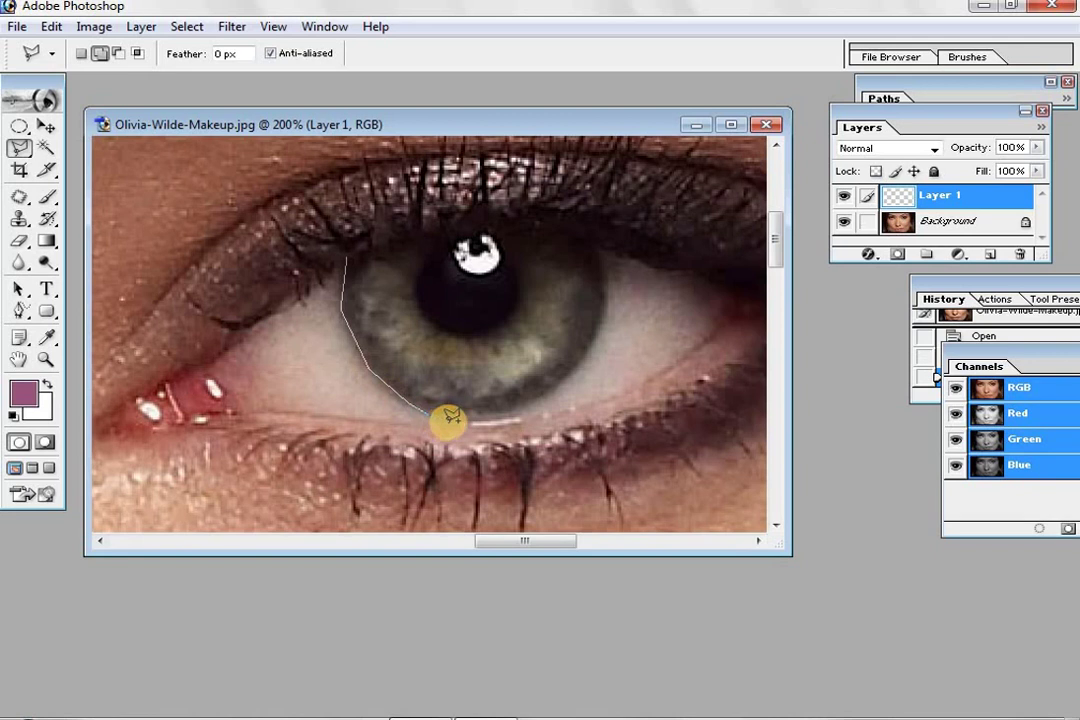
left_click(460, 418)
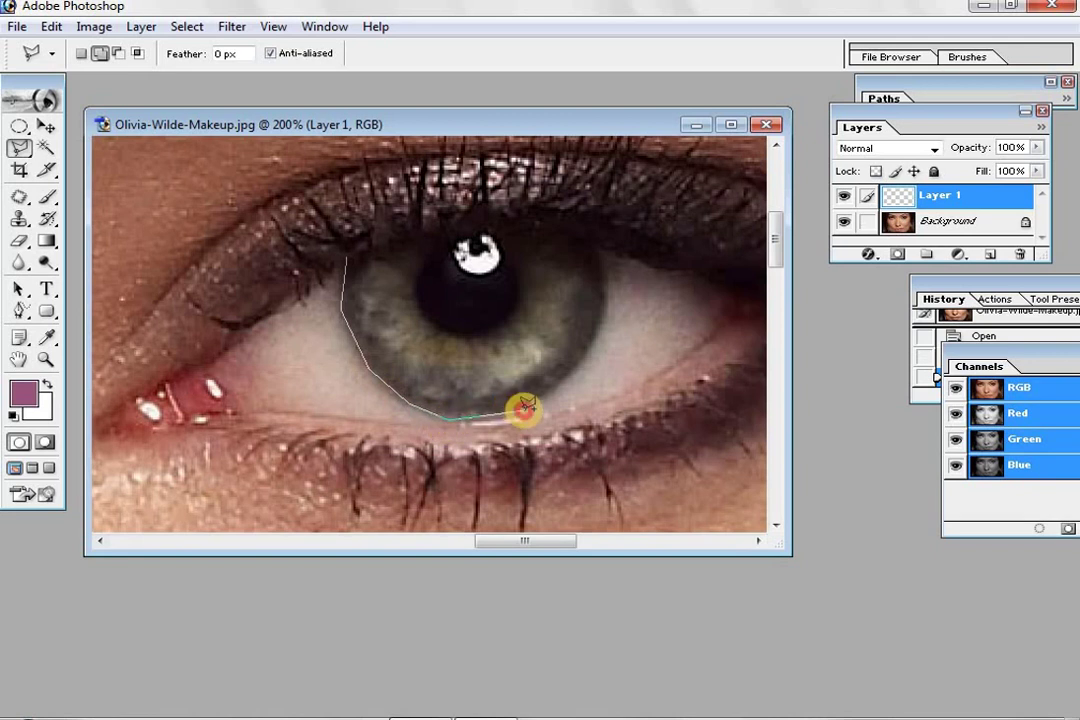
left_click(525, 408)
left_click(569, 373)
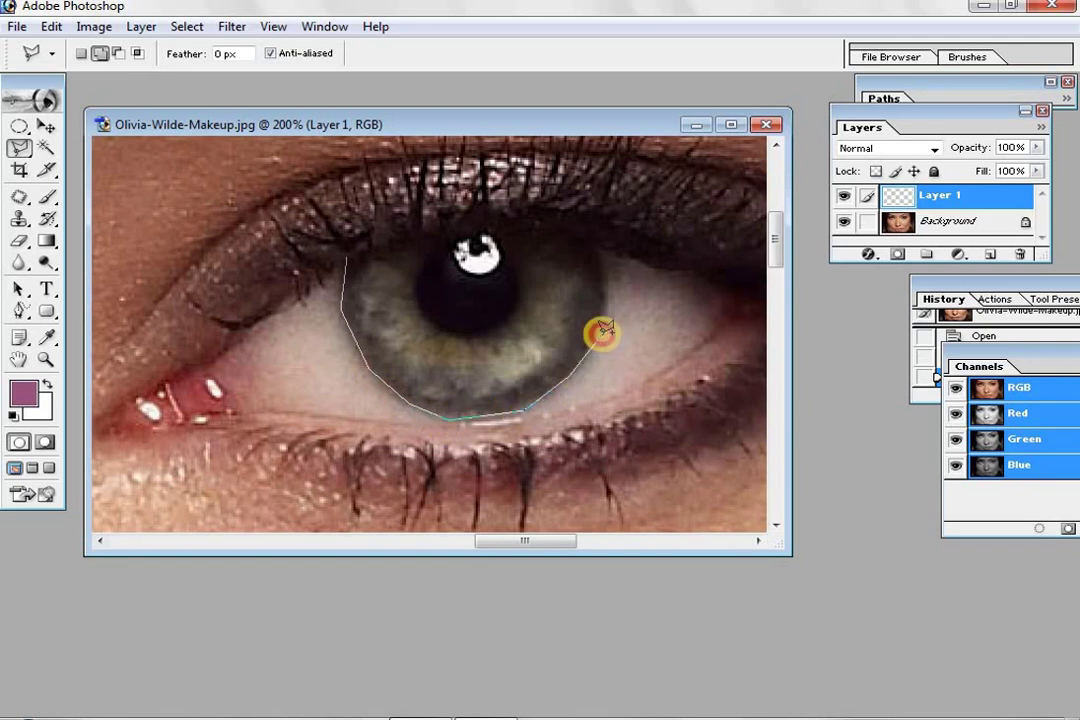
left_click(610, 294)
left_click(589, 235)
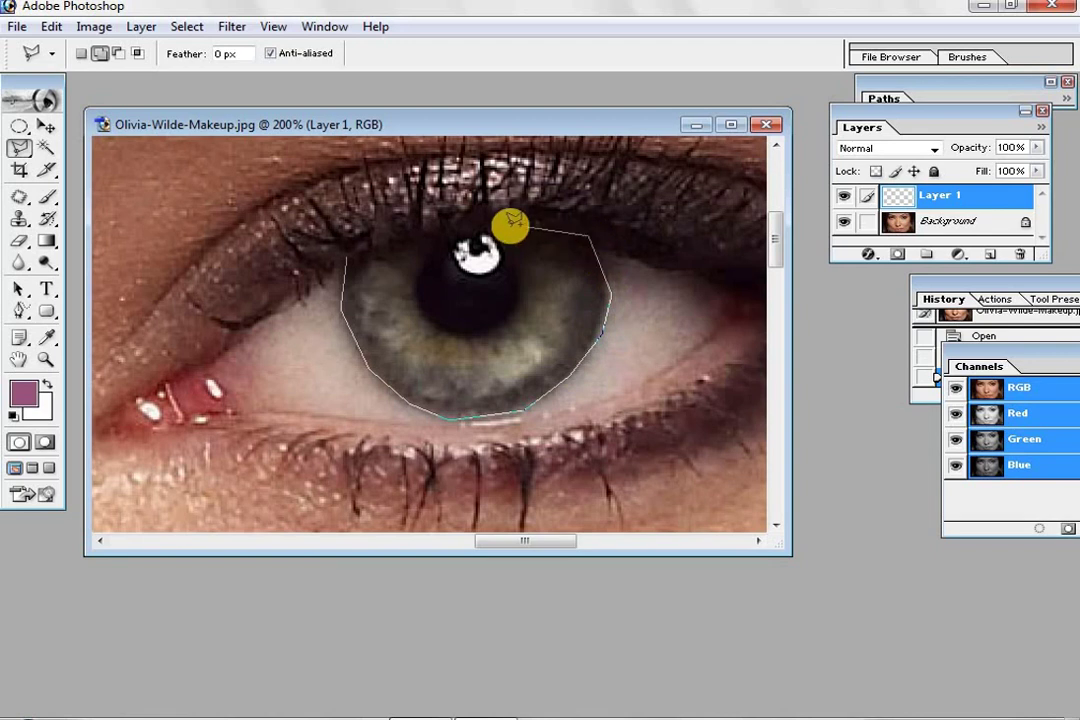
left_click(463, 220)
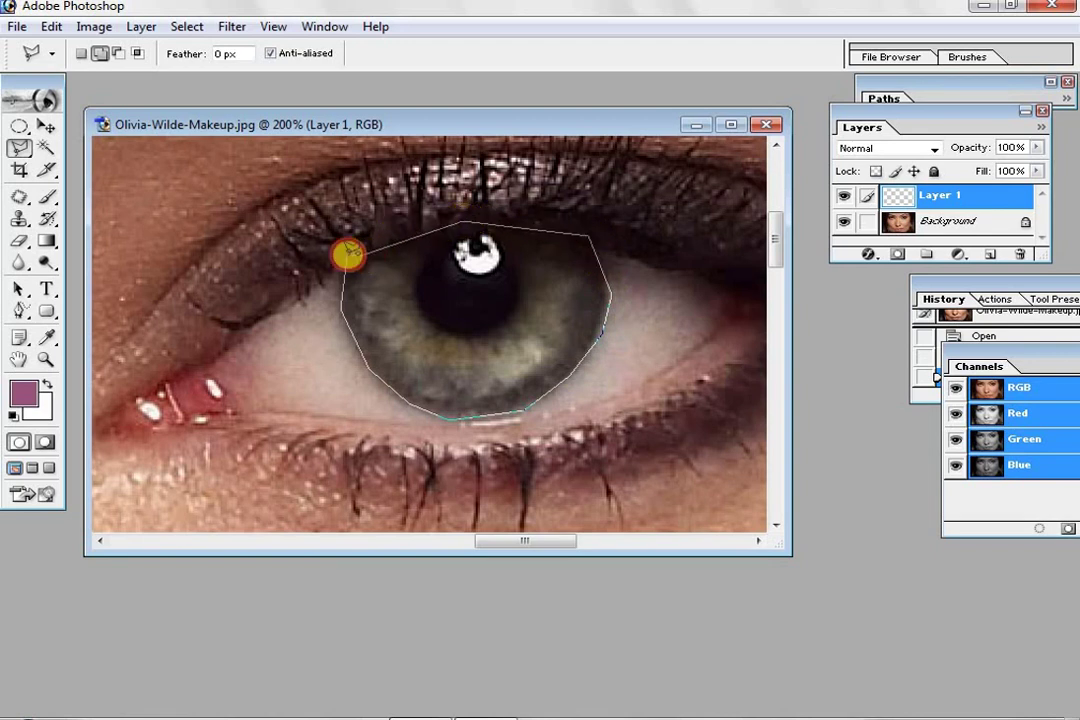
left_click(347, 253)
Zoom out to view both selected irises.
left_click(46, 360)
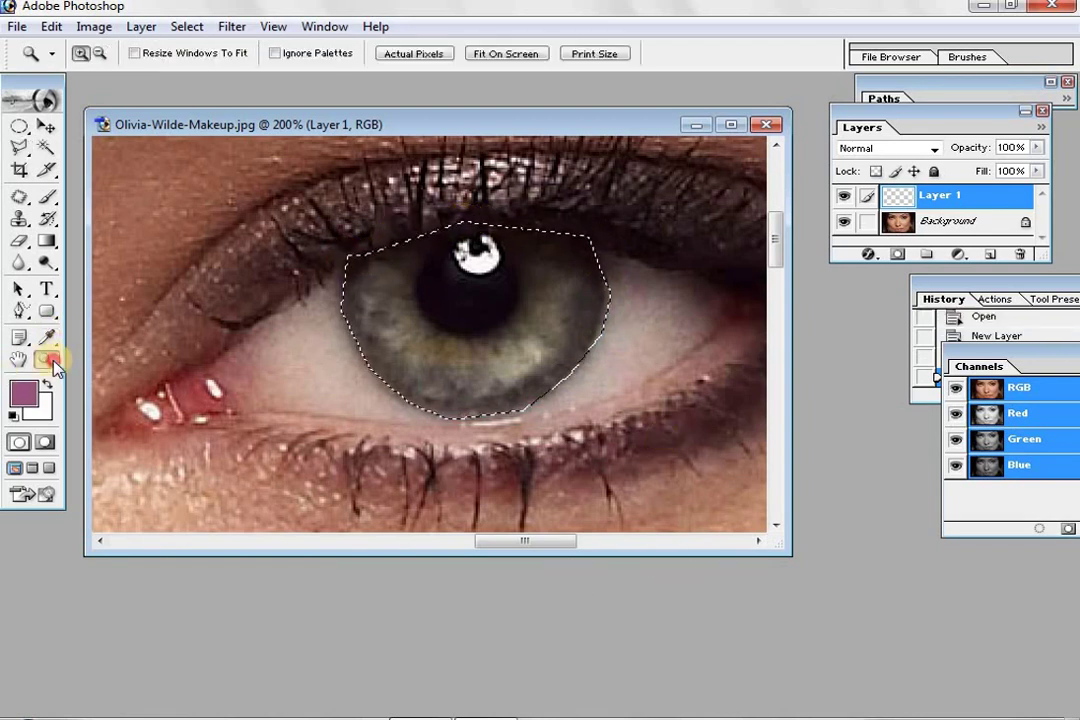
left_click(99, 53)
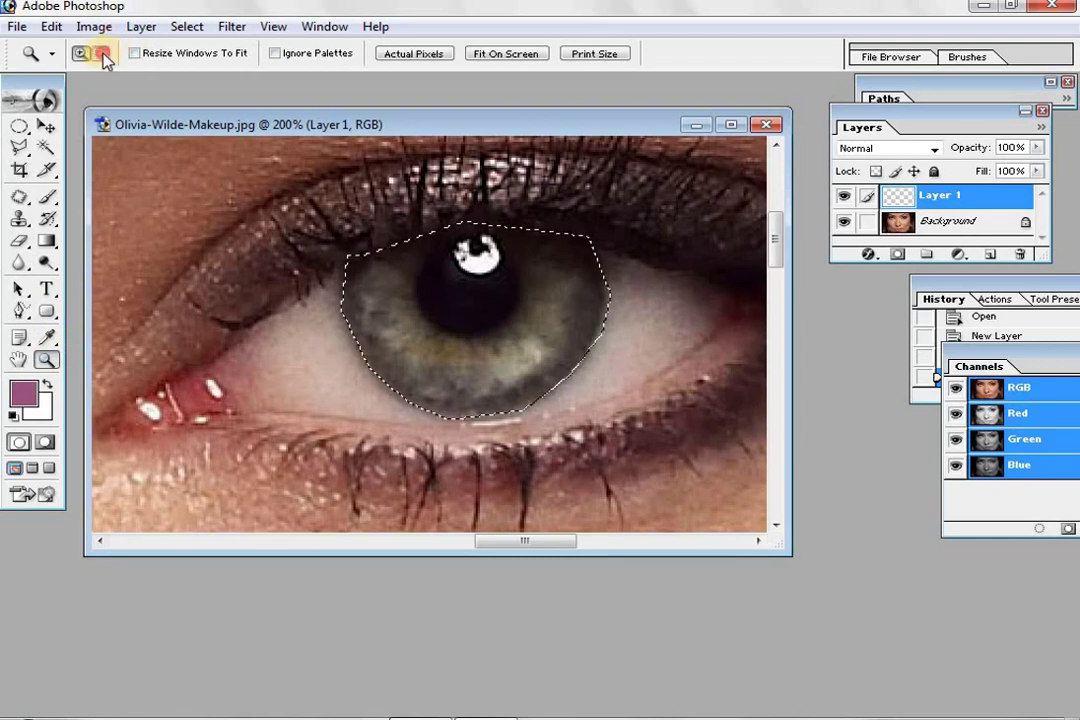
left_click(197, 278)
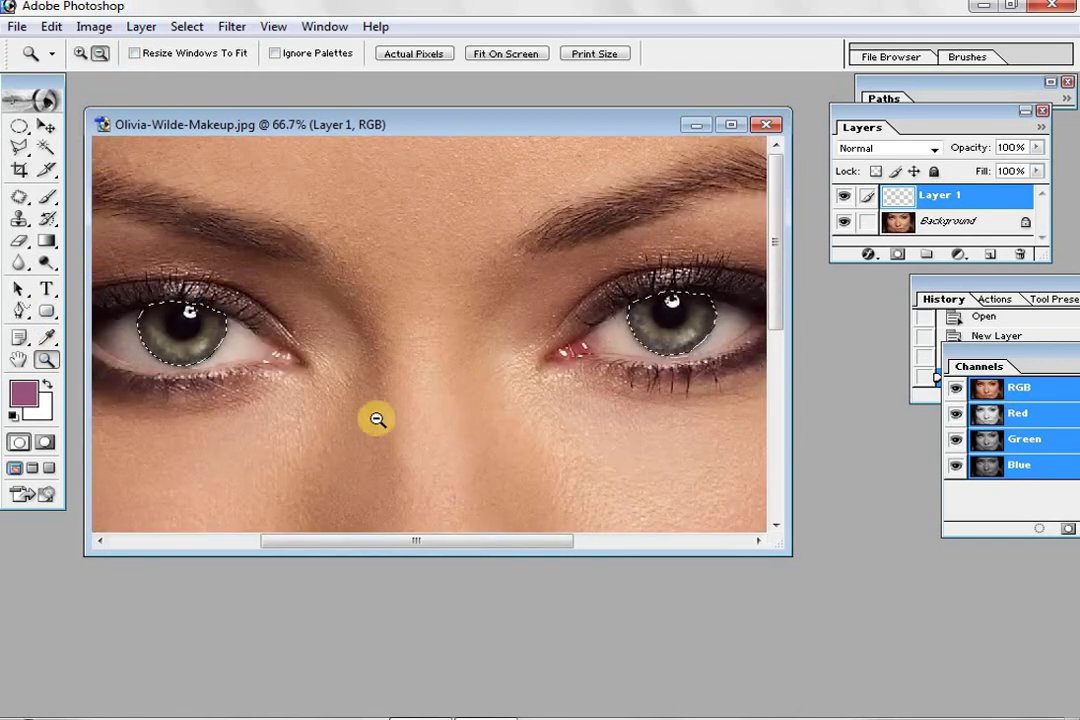
left_click(957, 256)
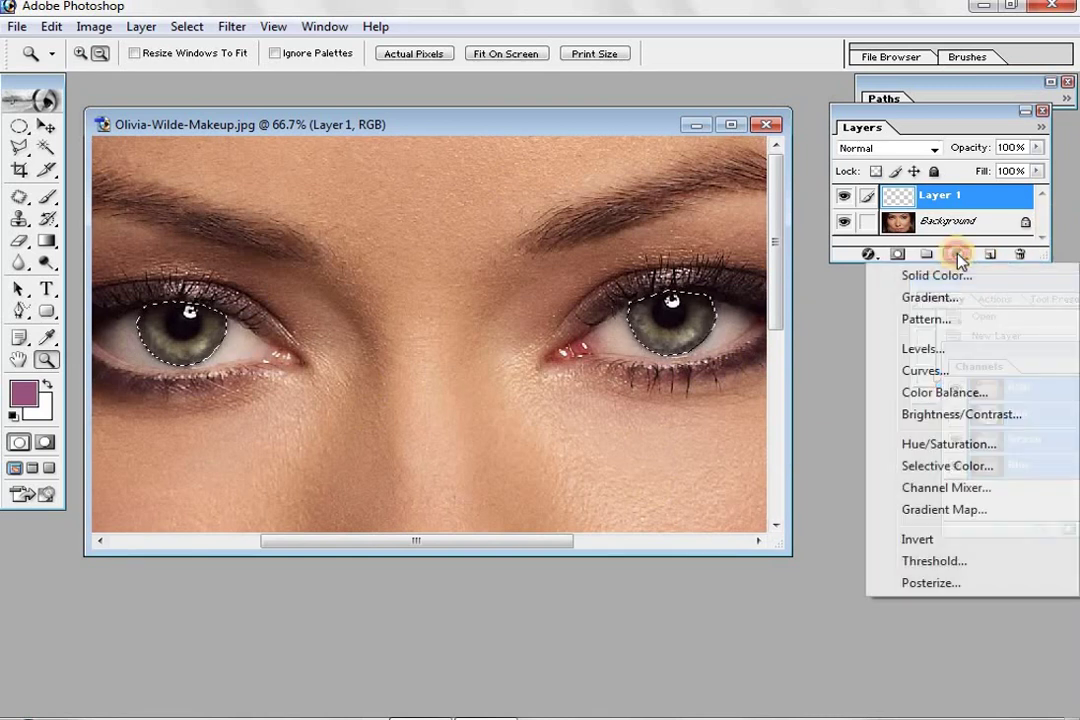
Add a Hue/Saturation adjustment layer with Hue -104, Saturation +44, Lightness -7.
left_click(975, 444)
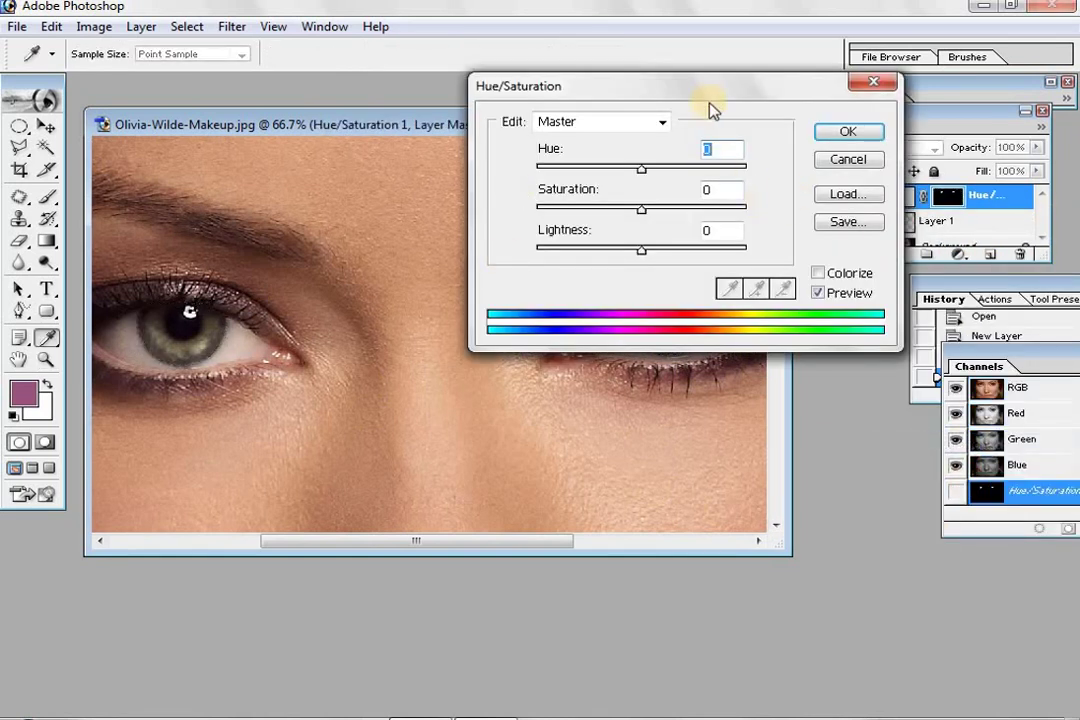
left_click_drag(708, 100, 380, 438)
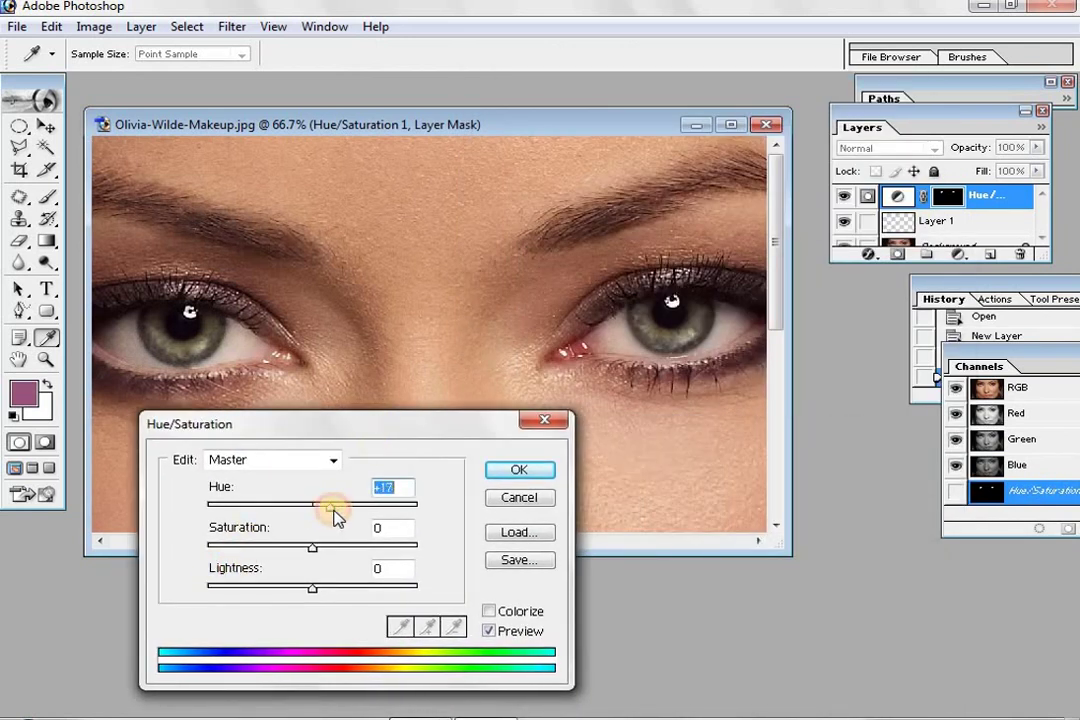
mouse_move(318, 512)
left_mouse_down()
mouse_move(402, 521)
mouse_move(355, 508)
mouse_move(197, 508)
mouse_move(241, 503)
left_mouse_up()
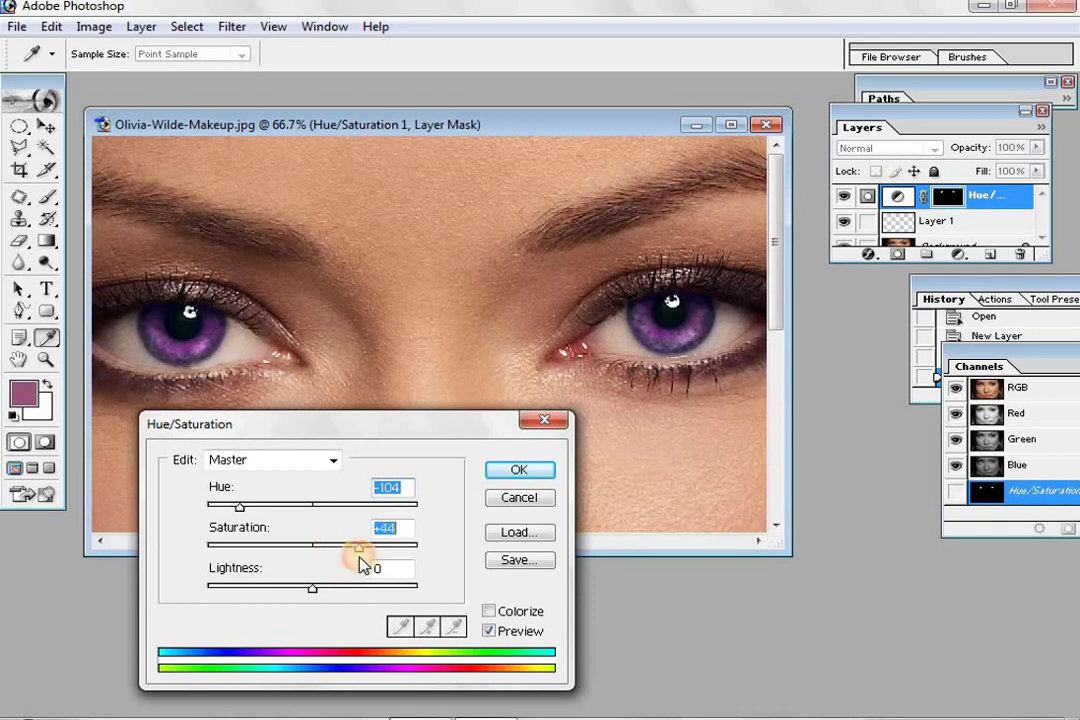
left_click_drag(314, 591, 304, 593)
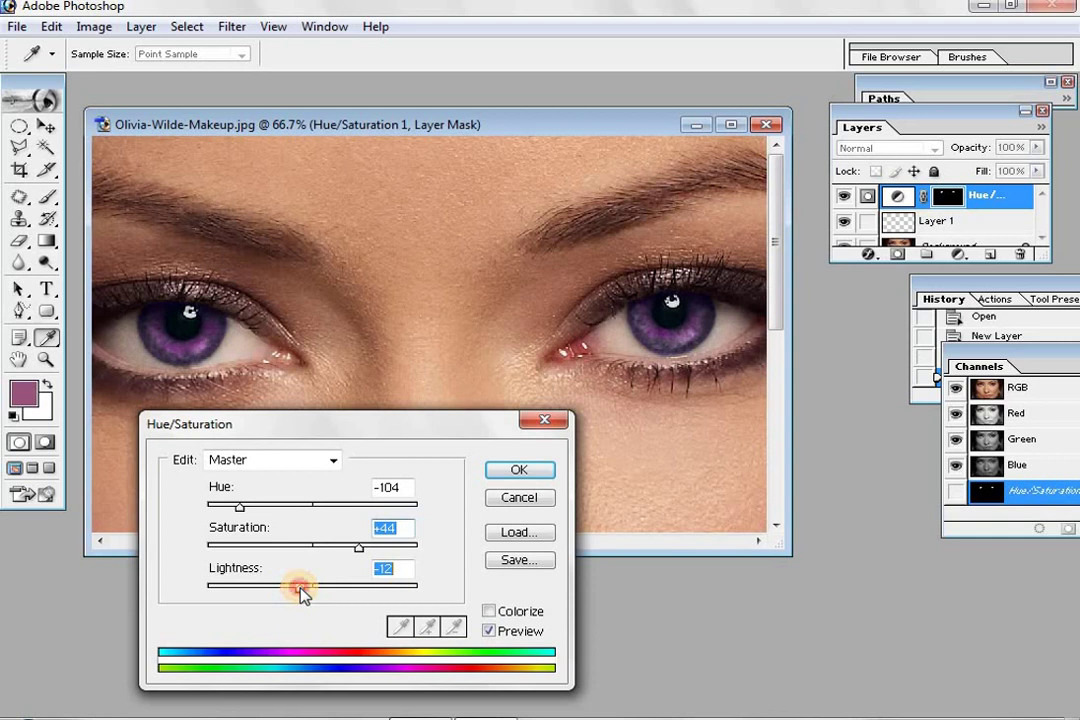
left_click(521, 466)
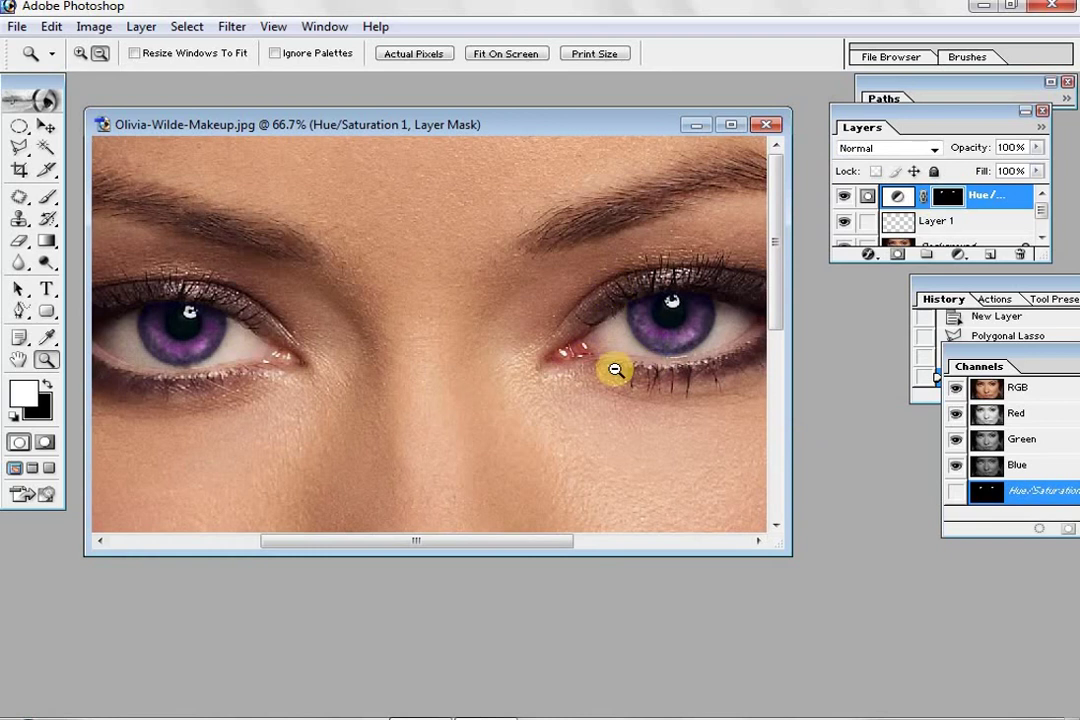
Maximize the photo window and zoom in closely on the left eye.
left_click(731, 133)
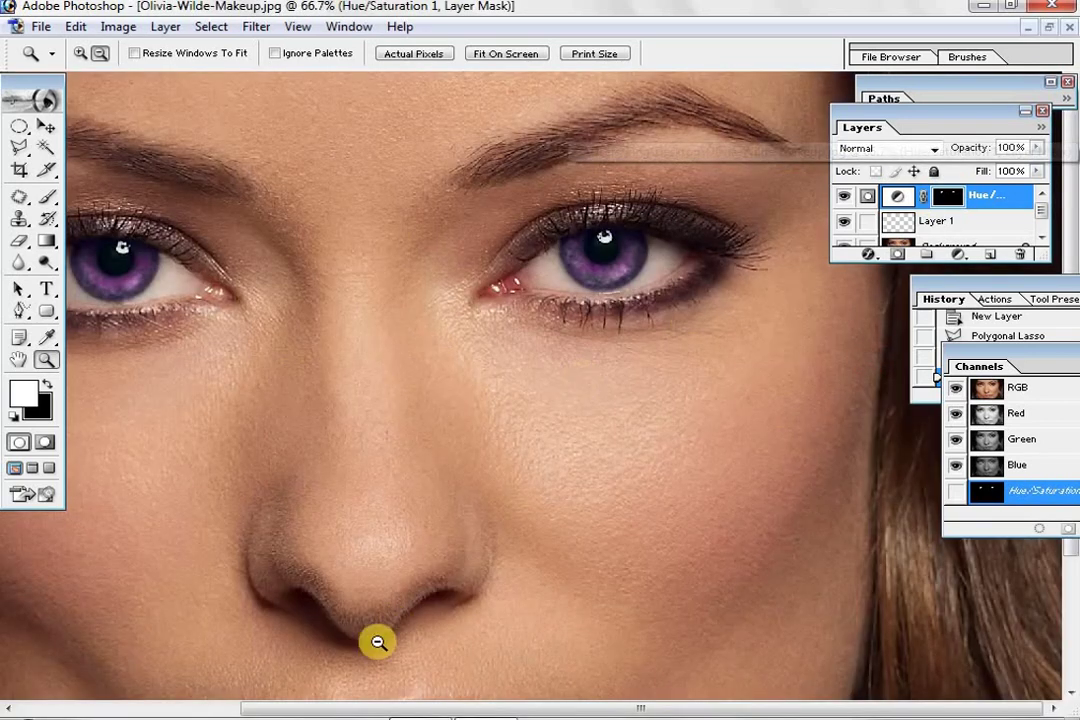
left_click_drag(415, 706, 232, 690)
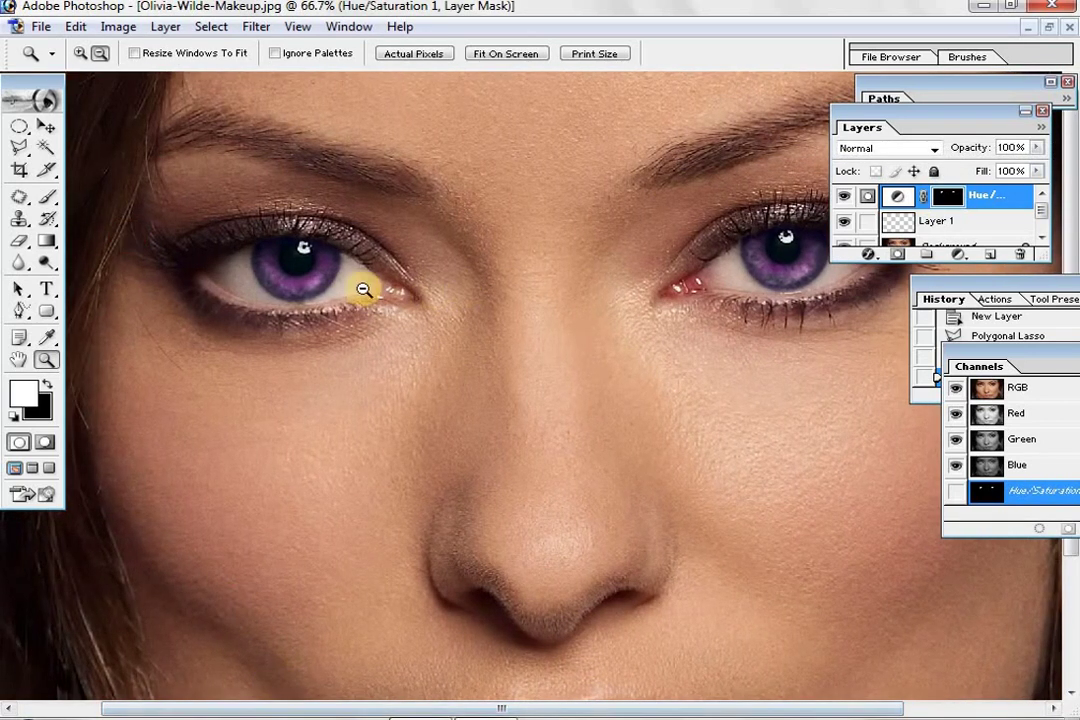
left_click_drag(198, 217, 400, 320)
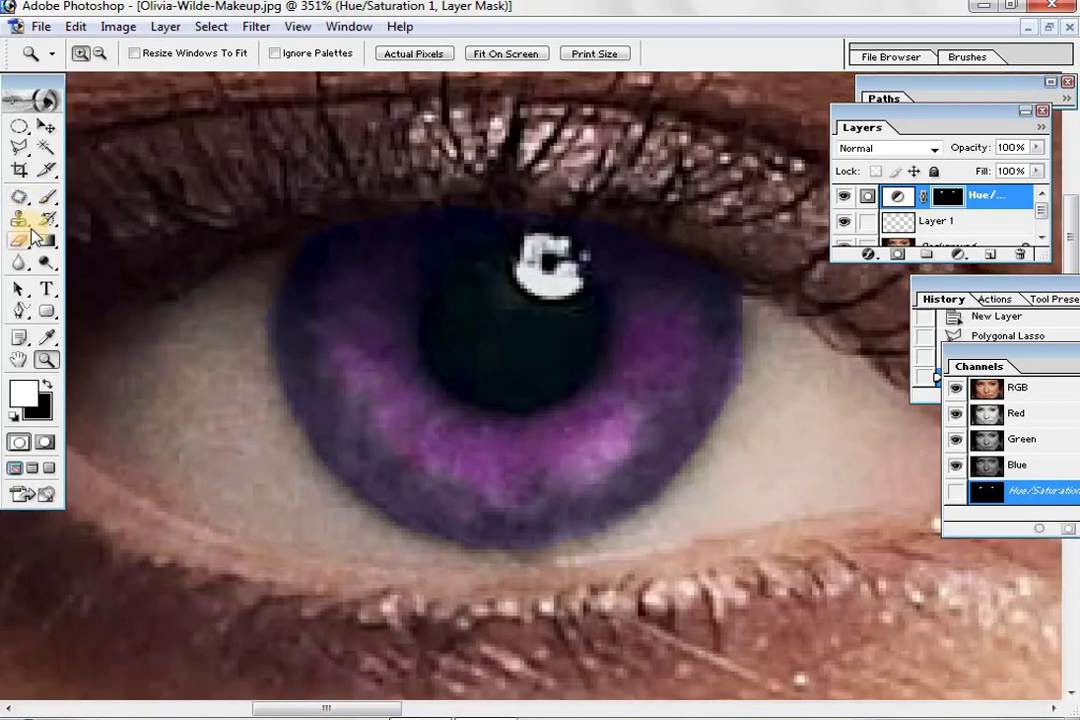
Create Layer 2, try the Eraser on it, then delete Layer 2.
left_click(991, 262)
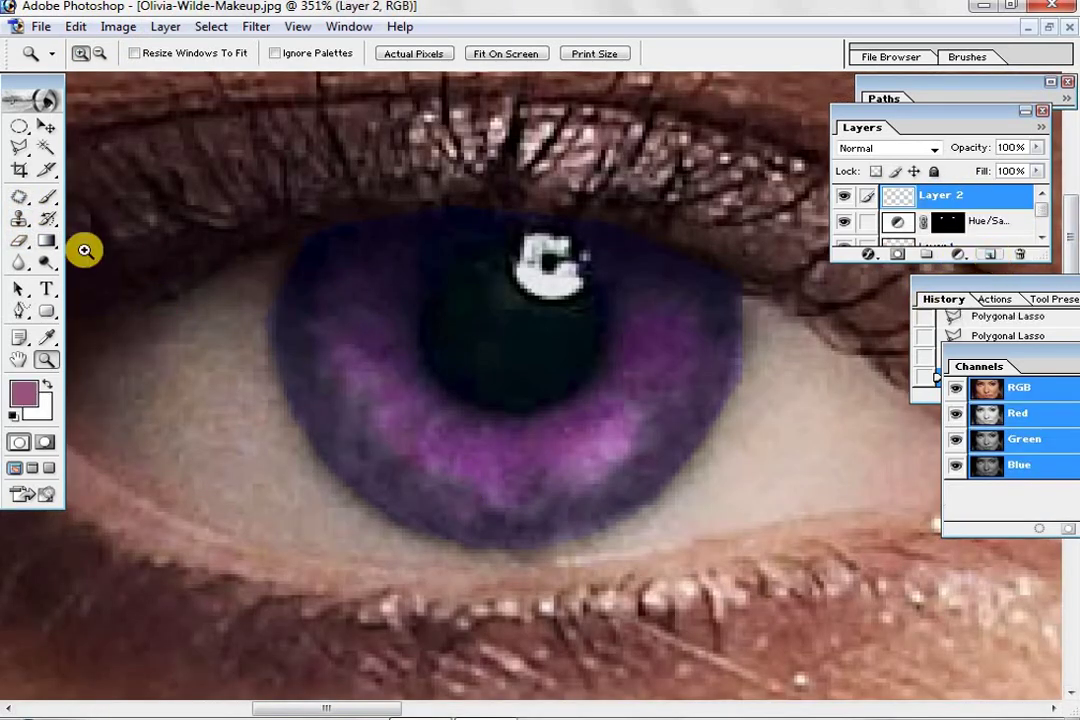
left_click(20, 243)
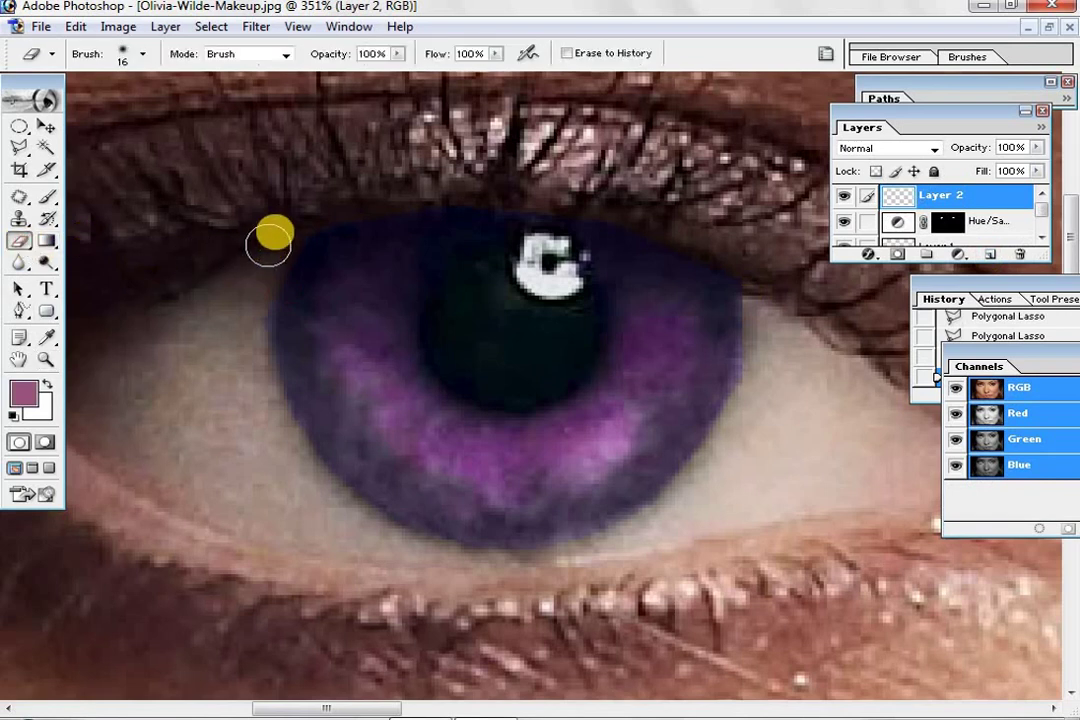
mouse_move(320, 216)
left_mouse_down()
mouse_move(386, 200)
mouse_move(494, 202)
left_mouse_up()
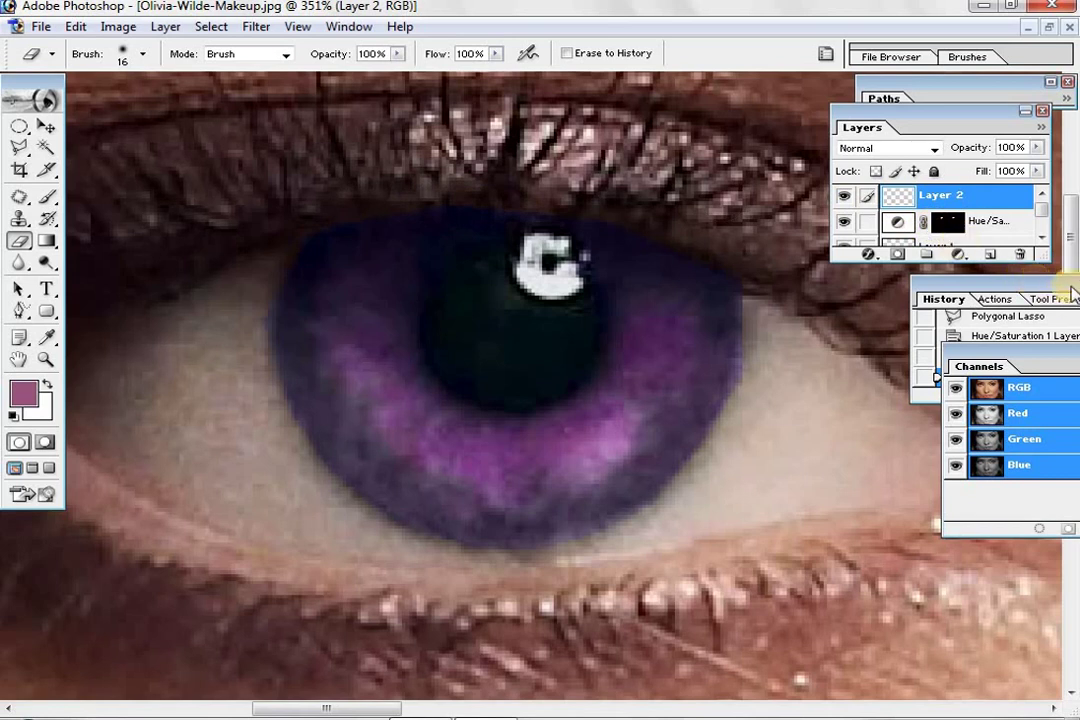
left_click(1020, 255)
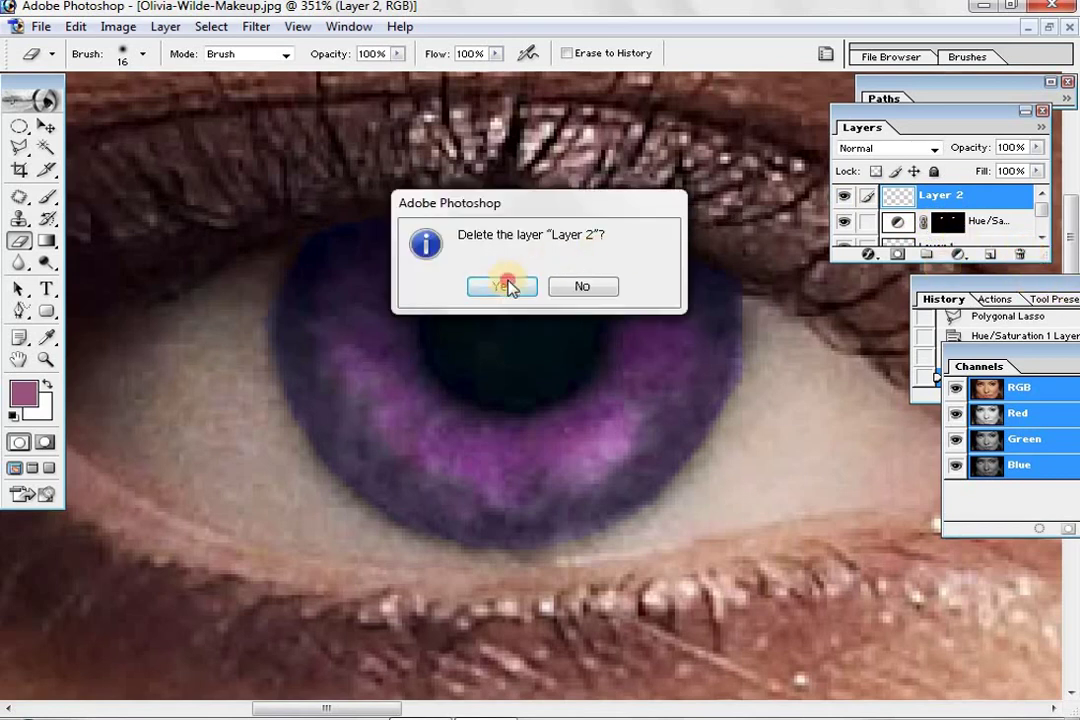
left_click(508, 286)
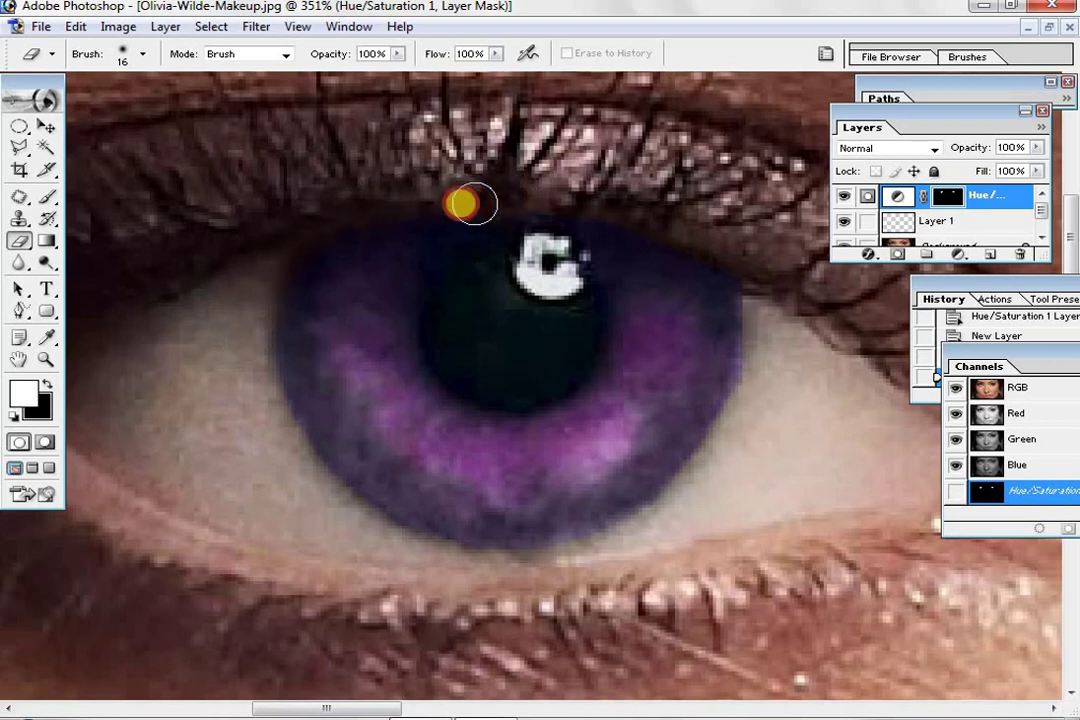
Erase stray purple tint around the left iris edges on the Hue/Saturation mask.
left_click_drag(475, 203, 328, 212)
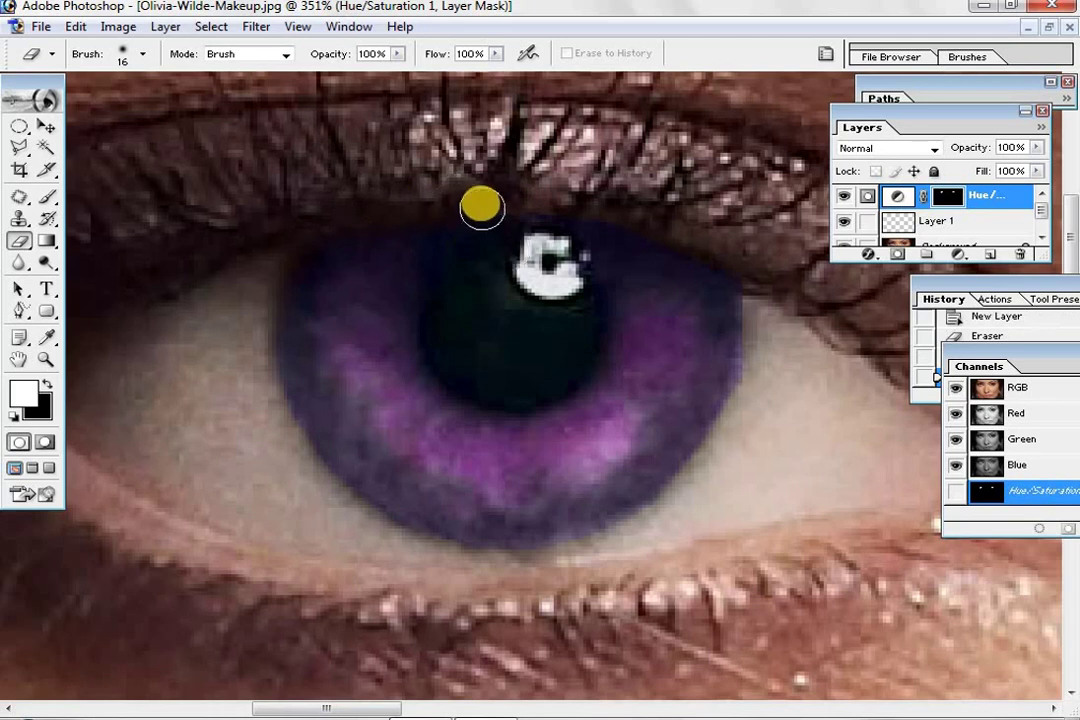
mouse_move(483, 210)
left_mouse_down()
mouse_move(657, 218)
mouse_move(734, 270)
mouse_move(755, 306)
left_mouse_up()
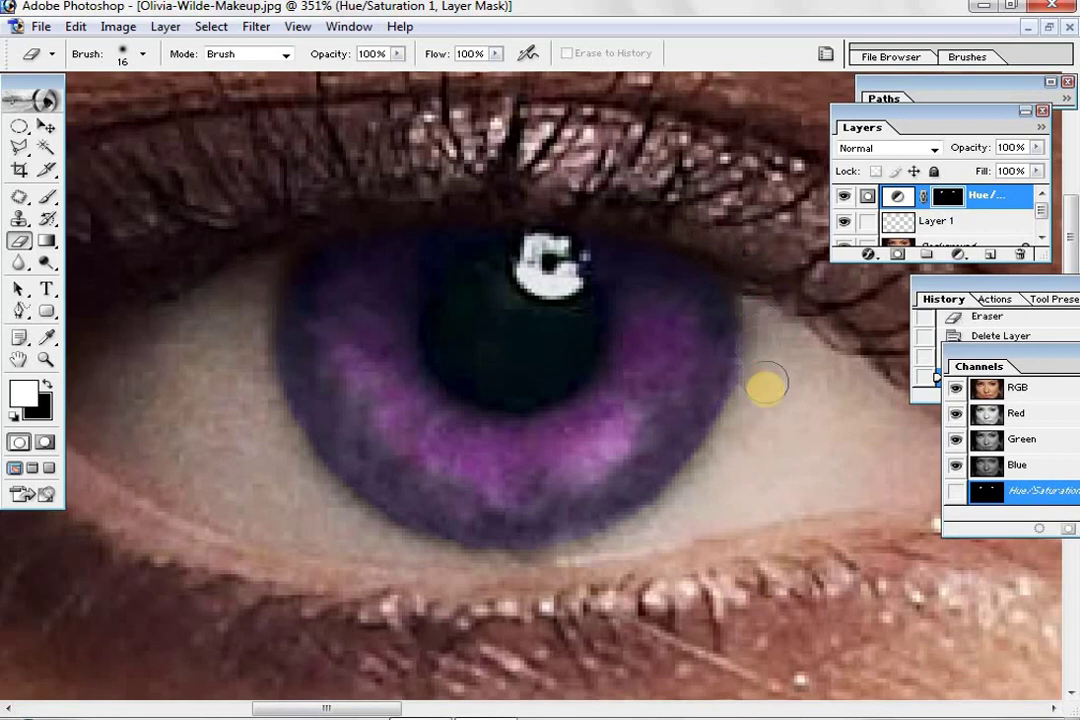
left_click(755, 381)
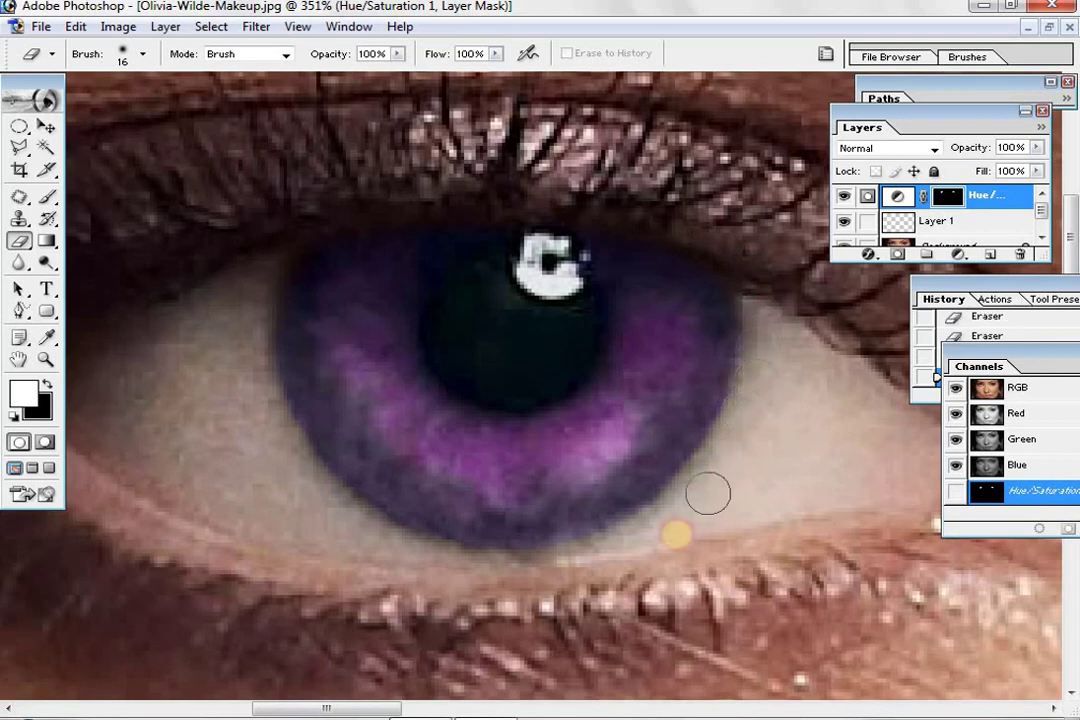
mouse_move(477, 583)
left_mouse_down()
mouse_move(246, 363)
mouse_move(600, 657)
left_mouse_up()
left_click_drag(362, 708, 751, 708)
mouse_move(190, 213)
left_mouse_down()
mouse_move(438, 150)
mouse_move(661, 244)
mouse_move(663, 323)
mouse_move(632, 403)
mouse_move(527, 484)
mouse_move(470, 501)
mouse_move(352, 503)
mouse_move(275, 476)
mouse_move(186, 410)
left_mouse_up()
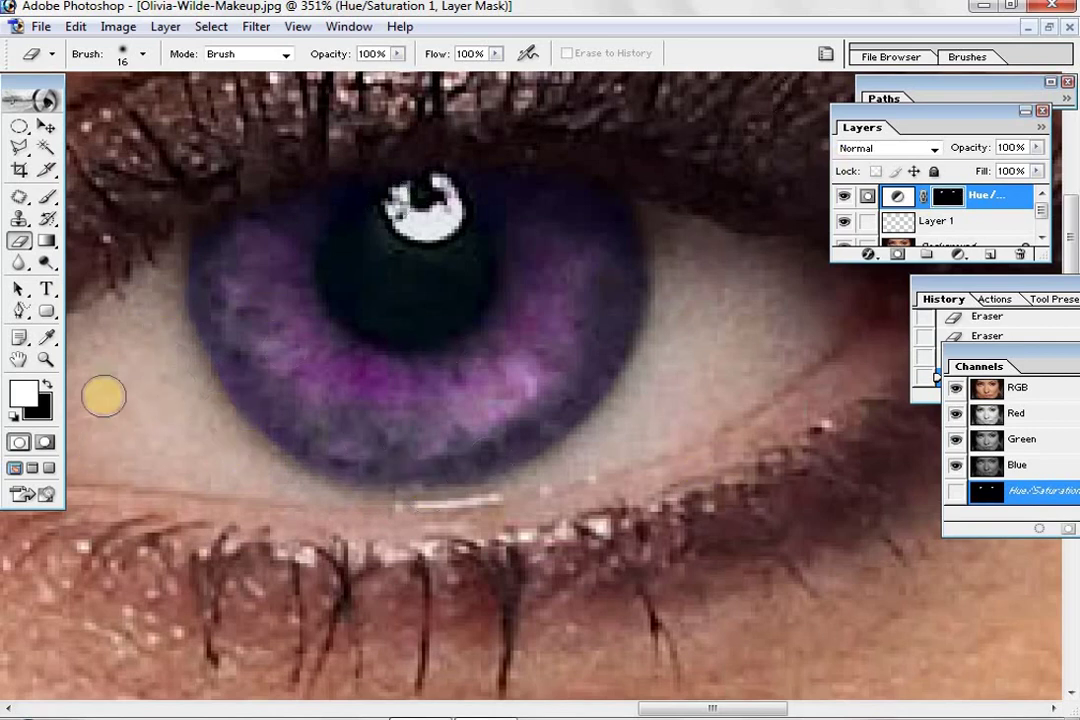
left_click(46, 360)
Zoom out from the eye close-up until both eyes show.
left_click(99, 53)
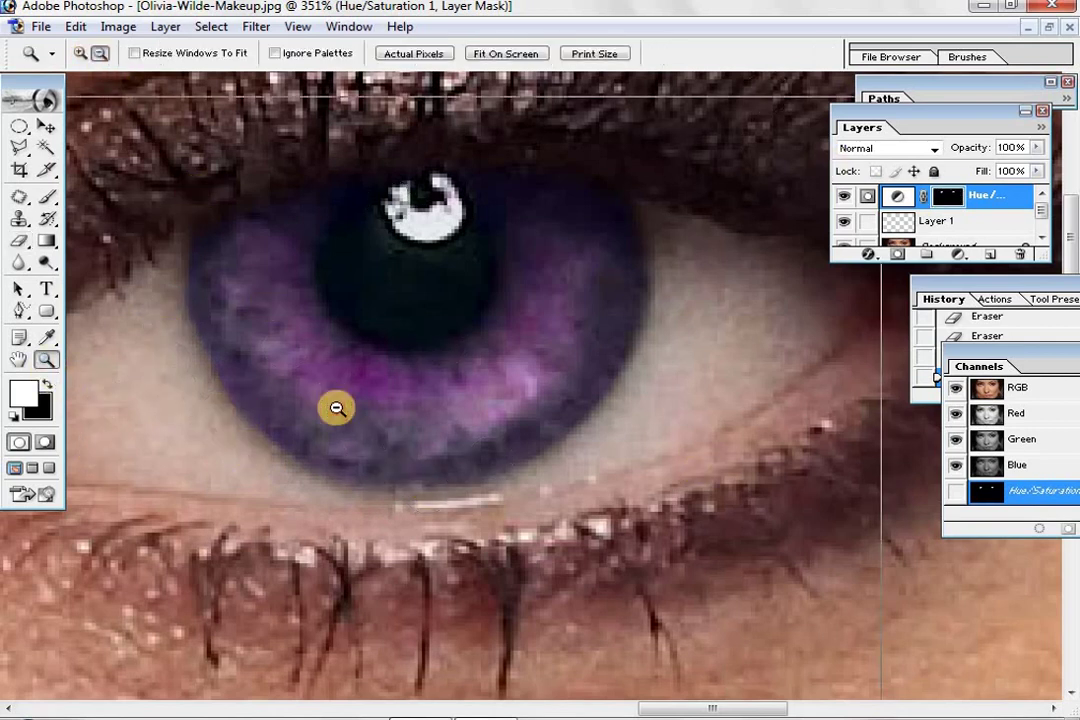
left_click(337, 409)
left_click(337, 409)
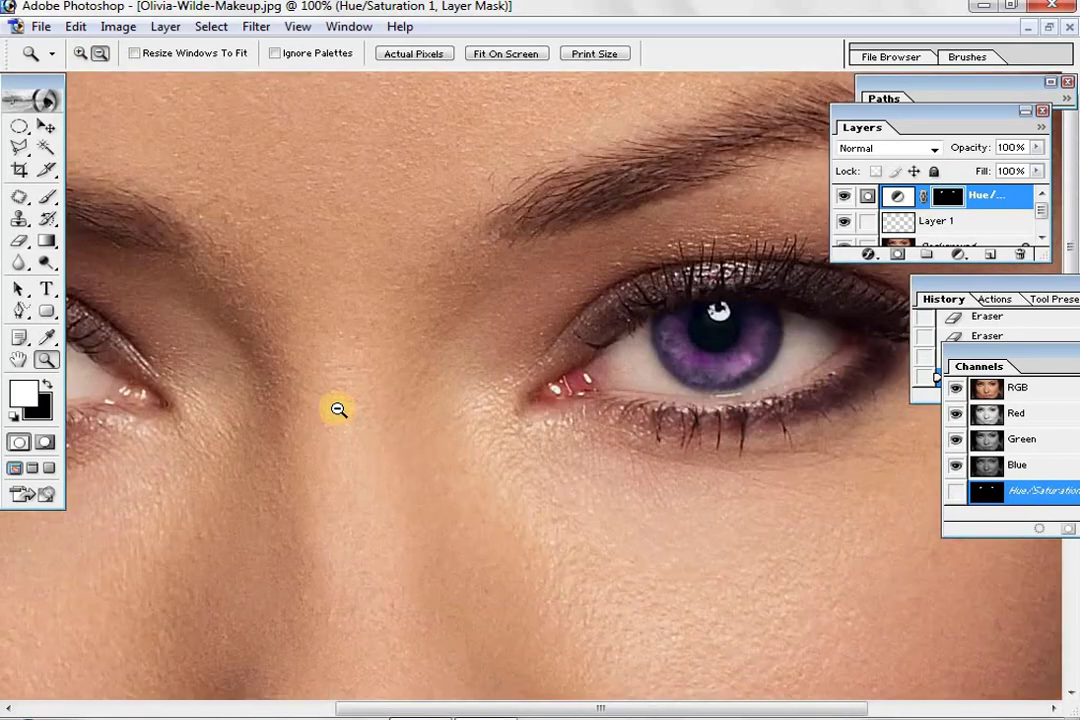
left_click(337, 409)
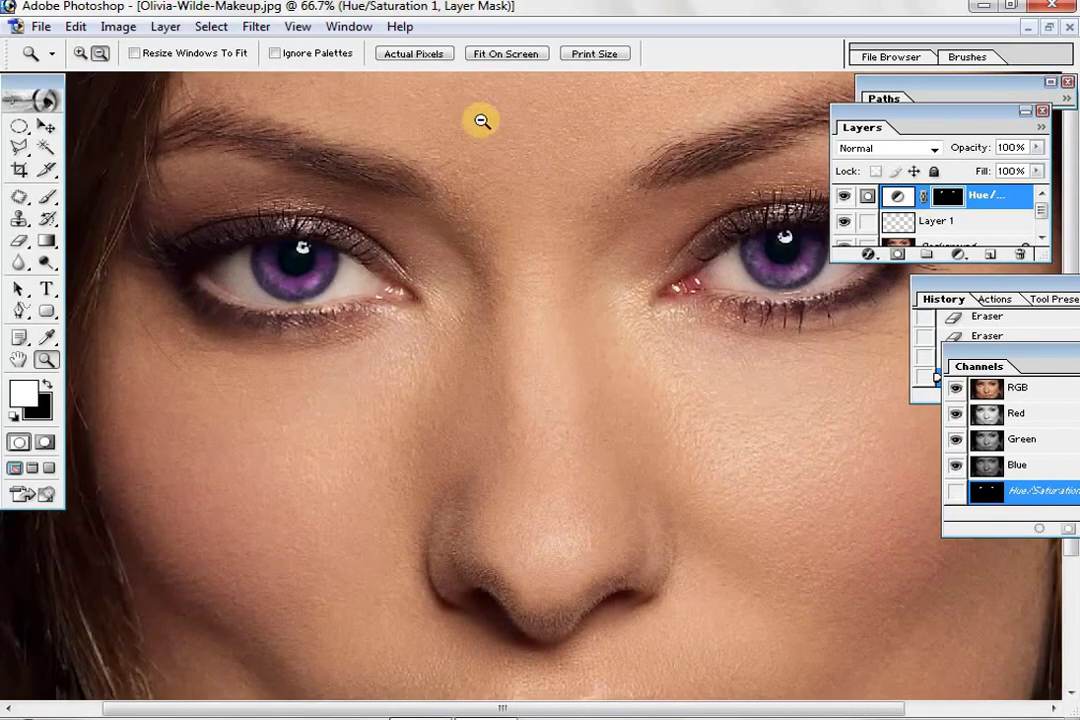
Apply a 3.0-pixel Gaussian Blur to the iris mask.
left_click(254, 27)
mouse_move(285, 174)
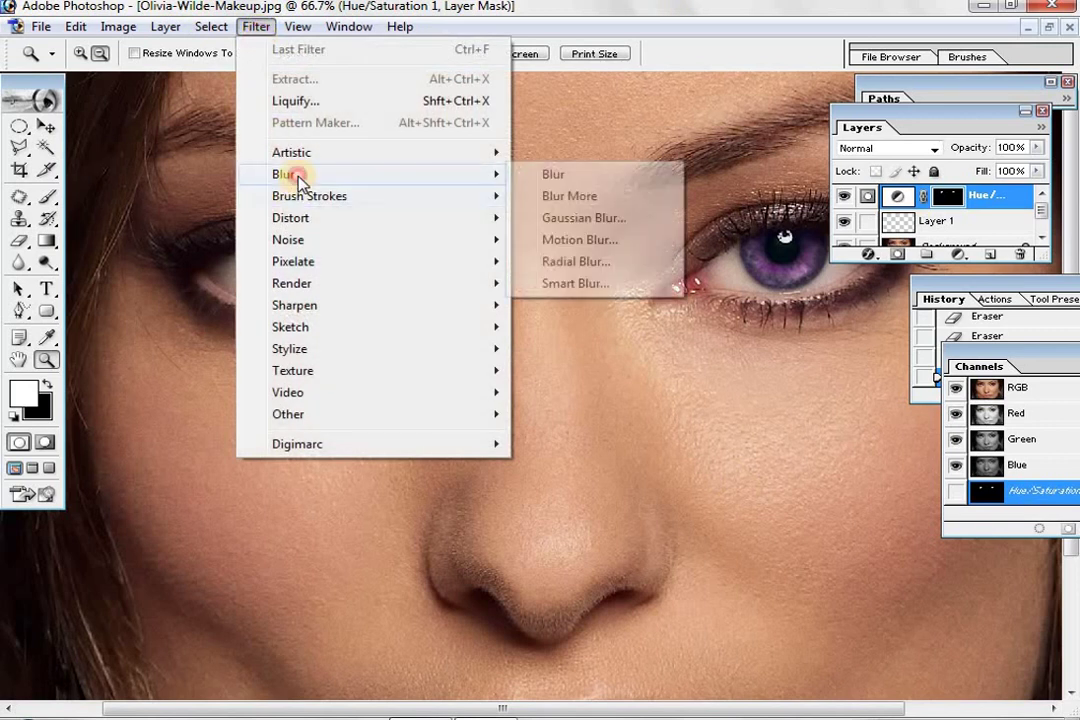
left_click(615, 217)
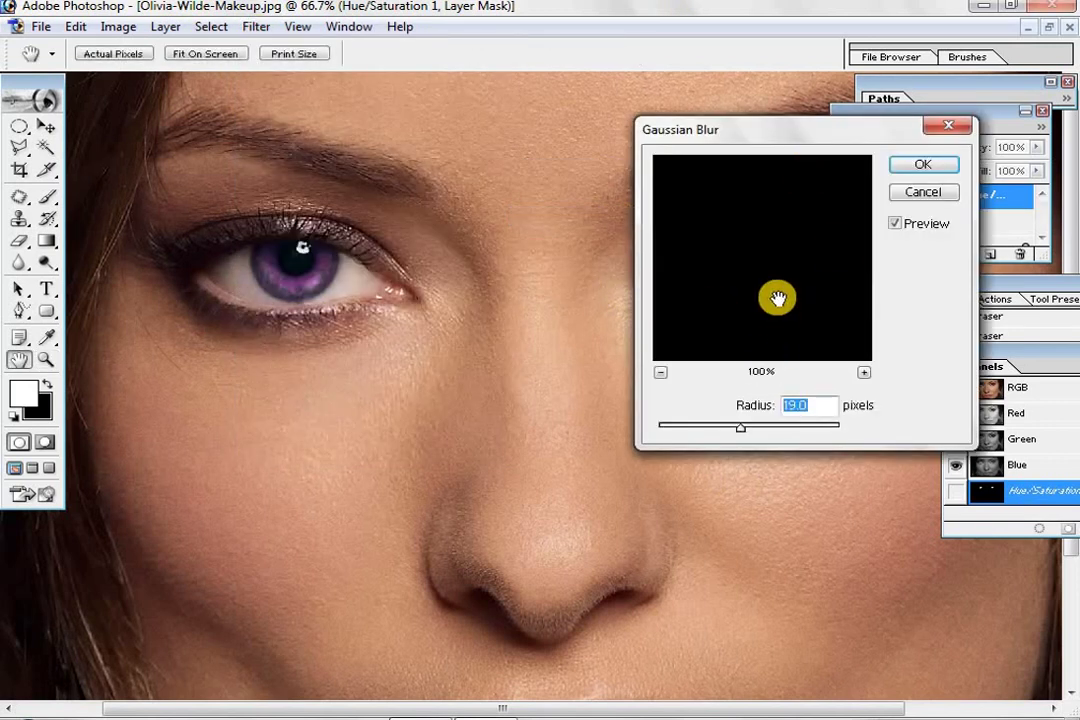
left_click(758, 426)
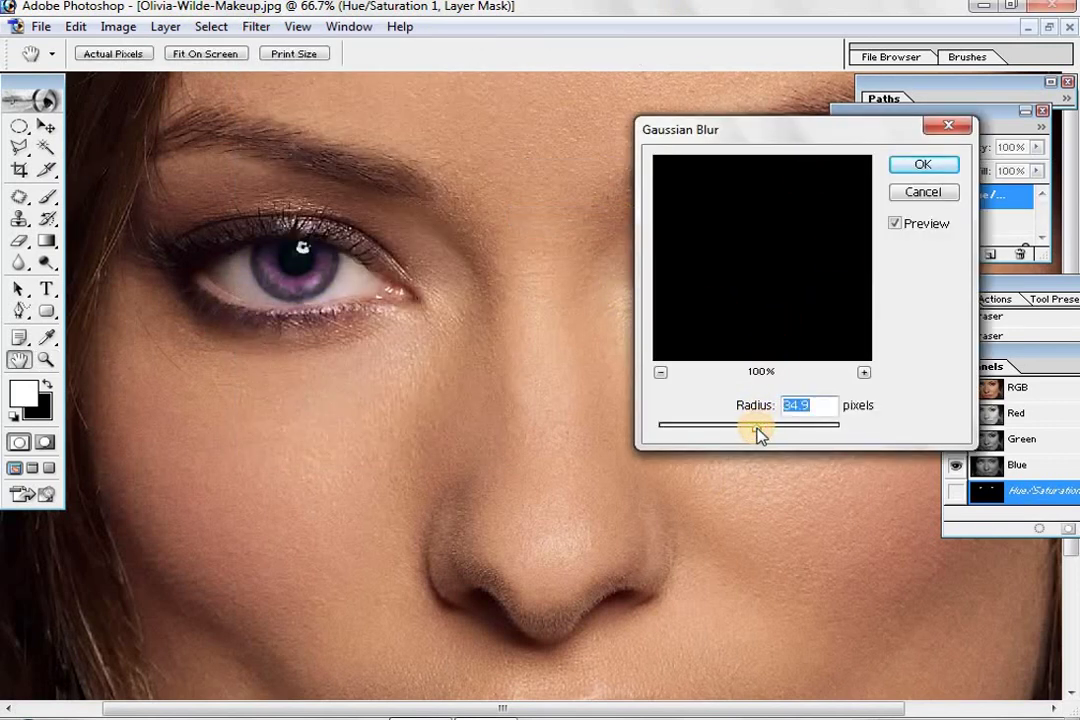
left_click_drag(757, 433, 705, 431)
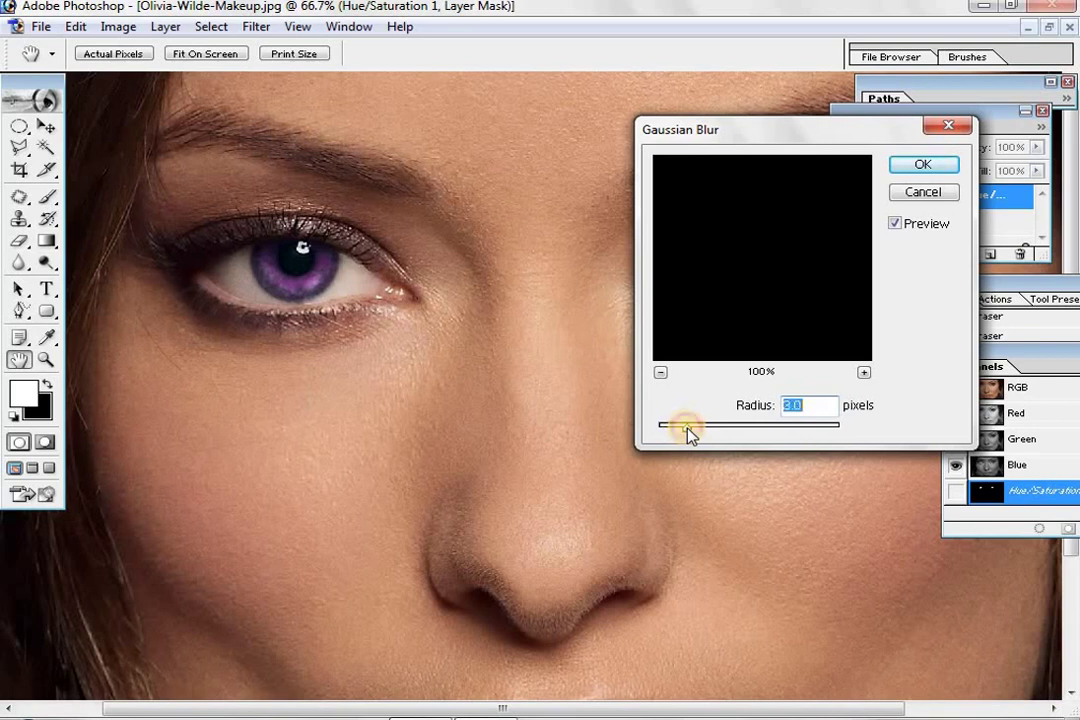
left_click(917, 165)
key("z")
left_click(515, 648, "alt")
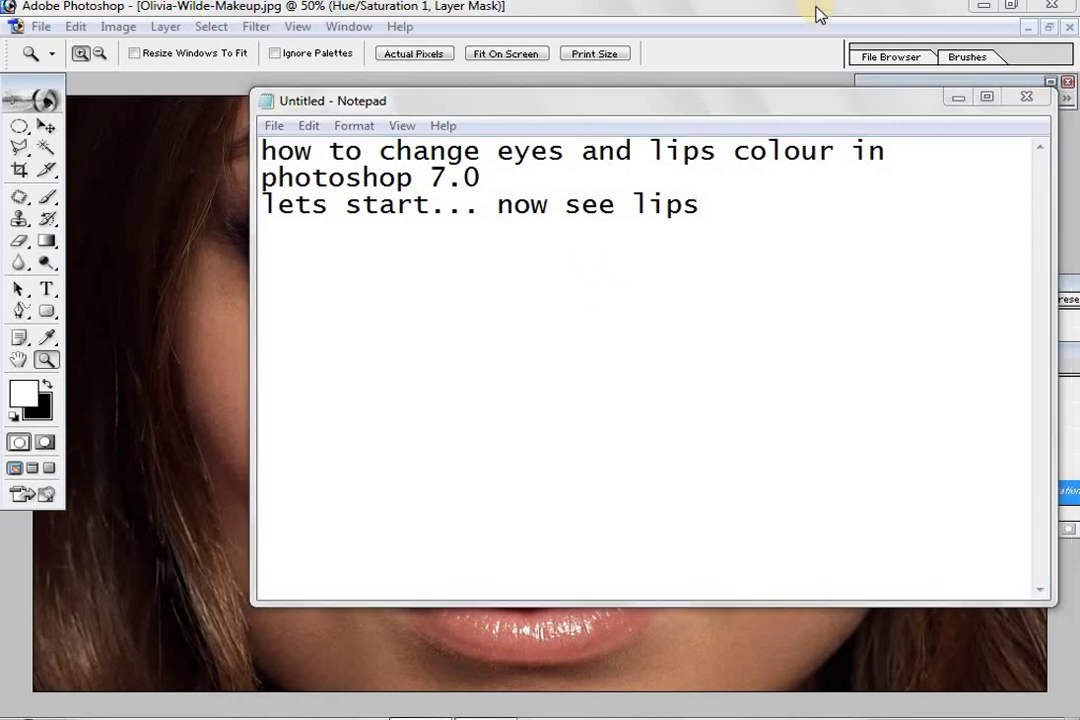
Minimise the 'now see lips' note to return to the Photoshop portrait.
left_click(960, 99)
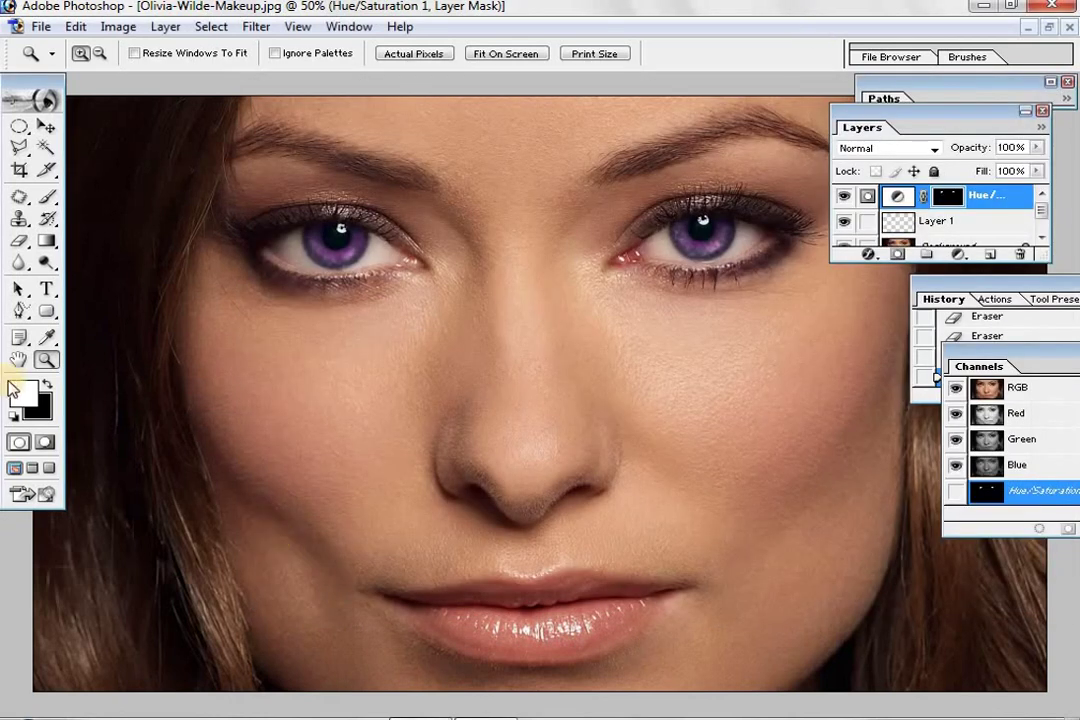
Zoom in on the mouth and trace the upper lip edge with the Polygonal Lasso.
left_click(515, 635)
left_click(596, 679)
left_click(386, 592)
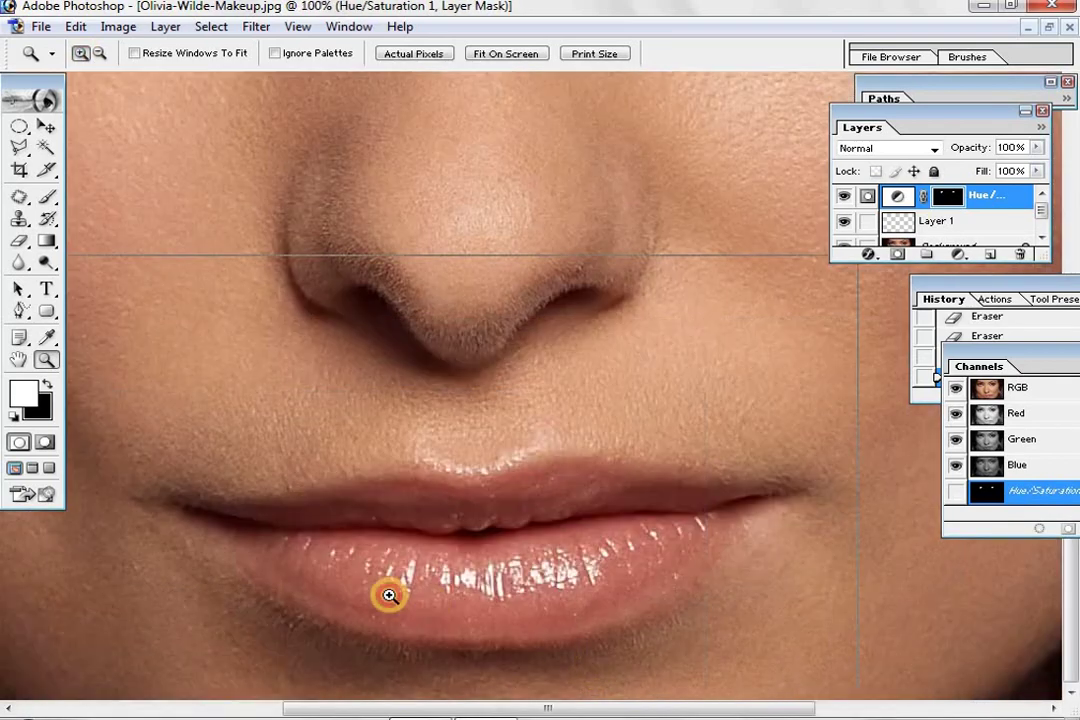
left_click(214, 146)
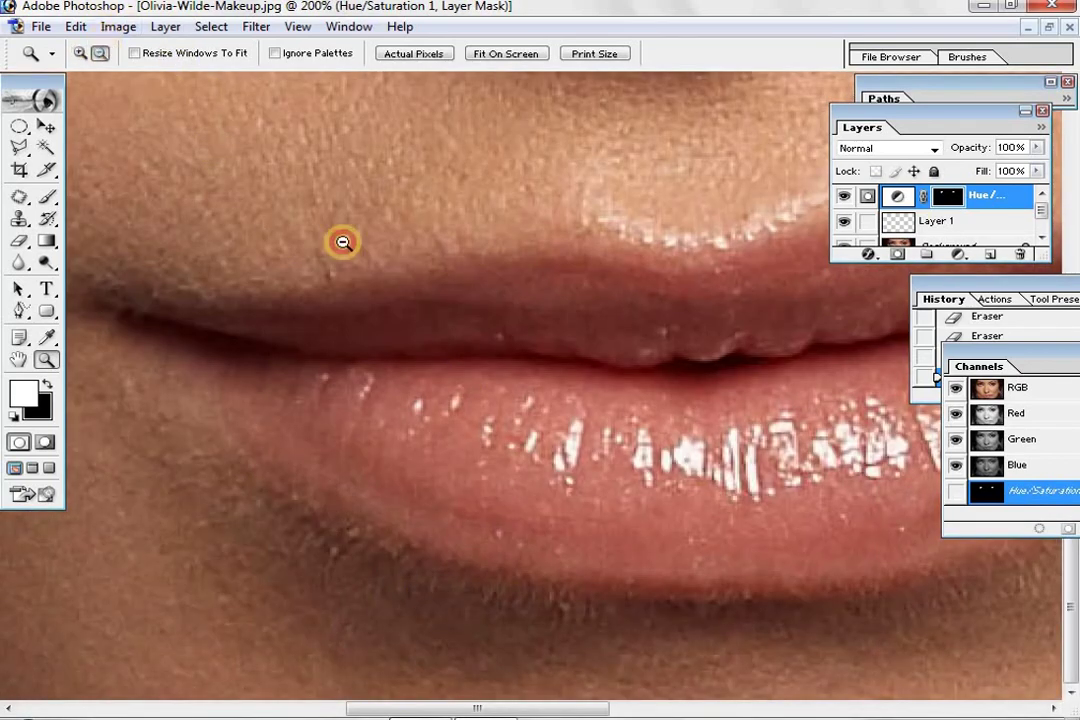
left_click(443, 320, "alt")
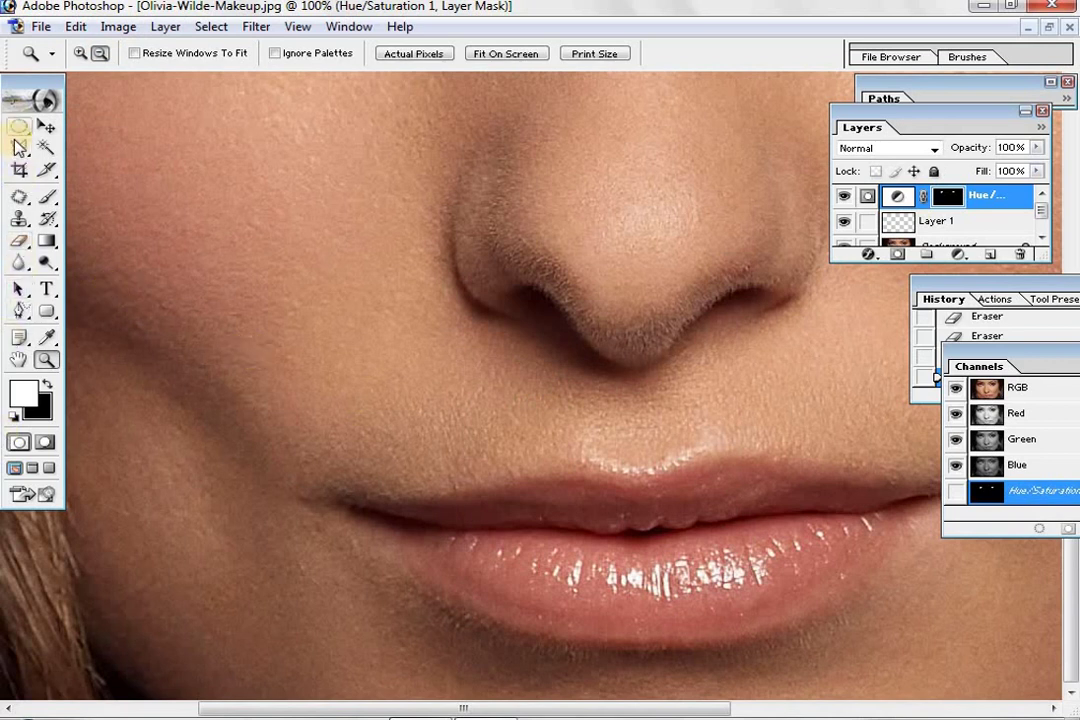
left_click(19, 147)
left_click(349, 496)
left_click(452, 489)
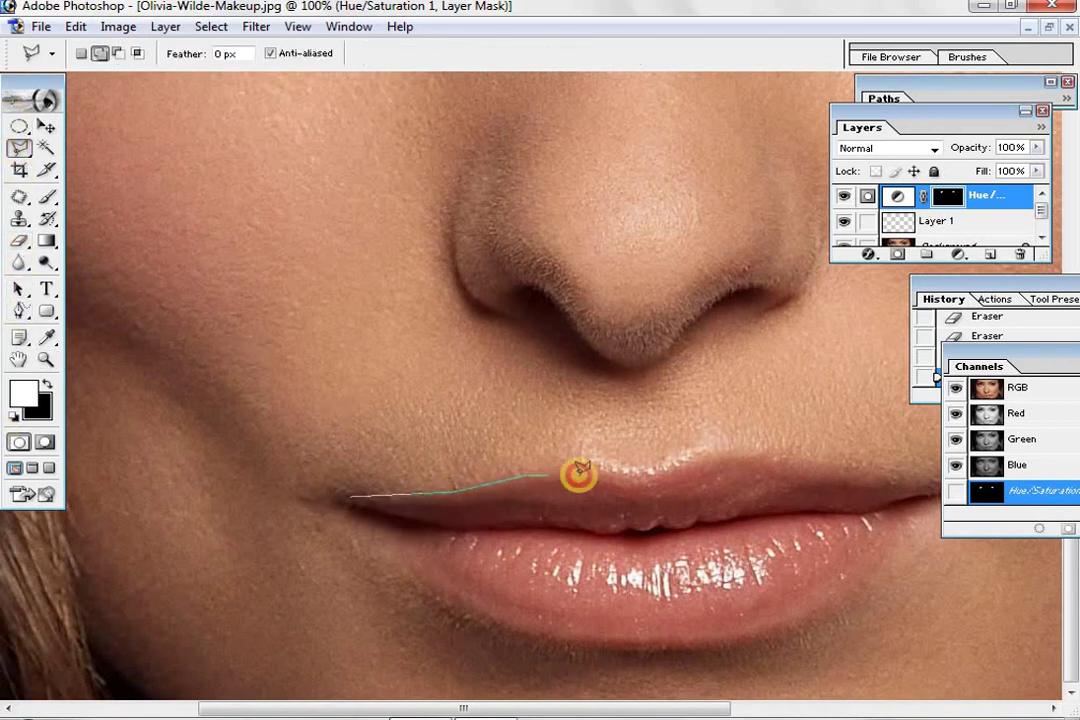
left_click(631, 474)
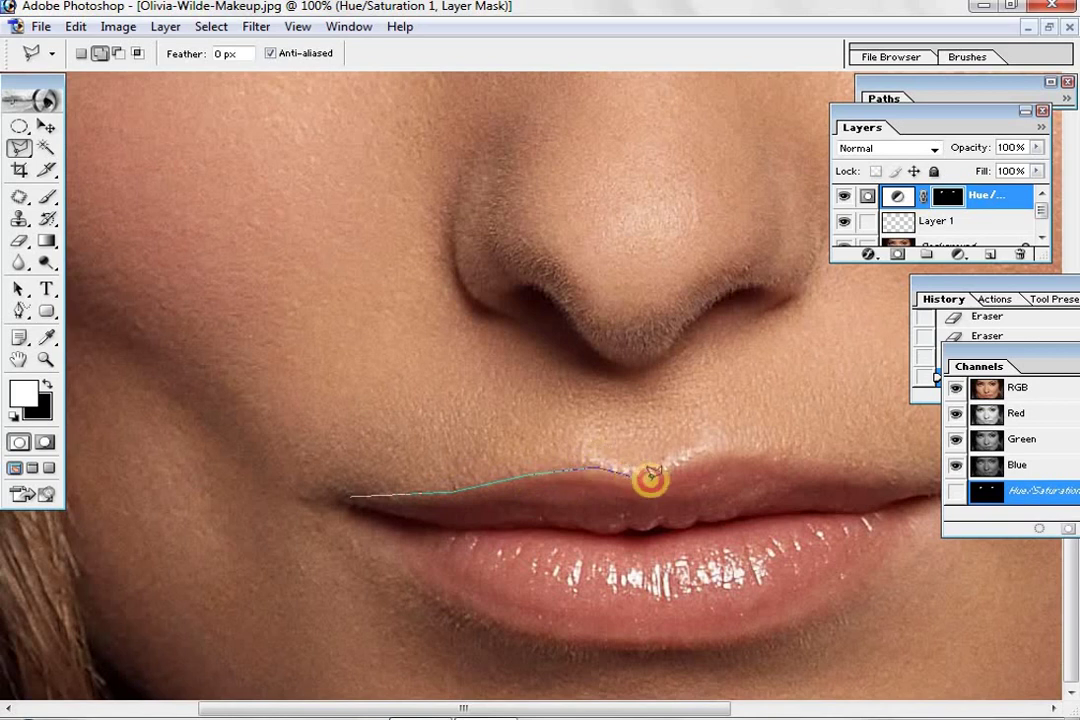
left_click(703, 454)
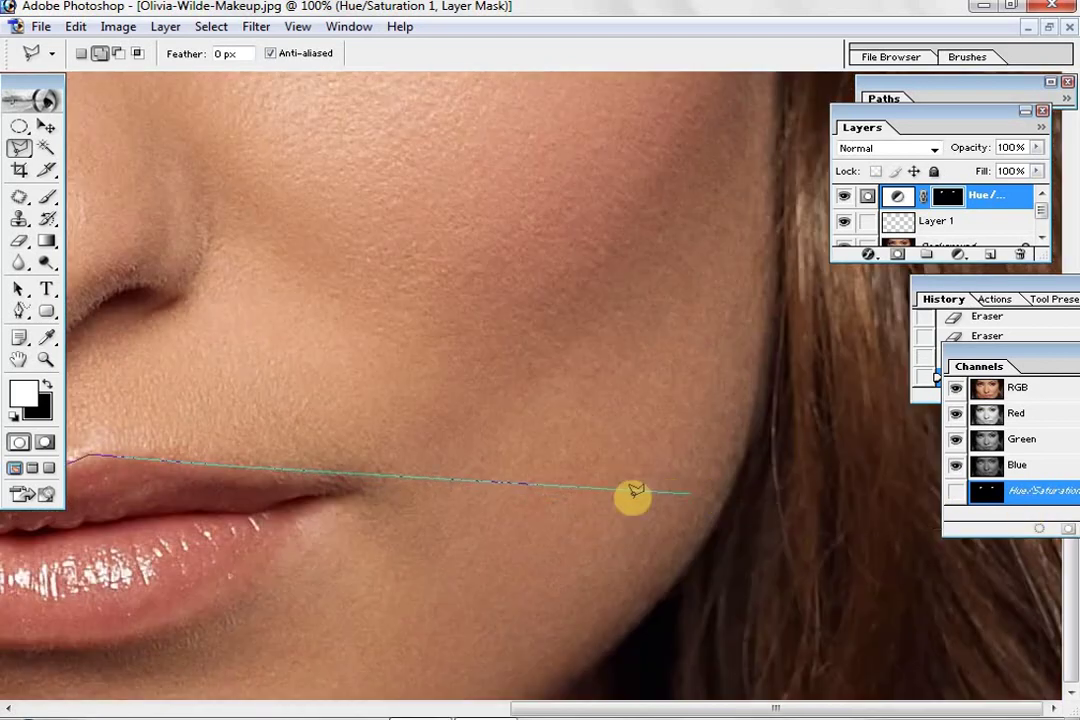
Continue the outline along the lower lip and close the first lip selection.
left_click(343, 489)
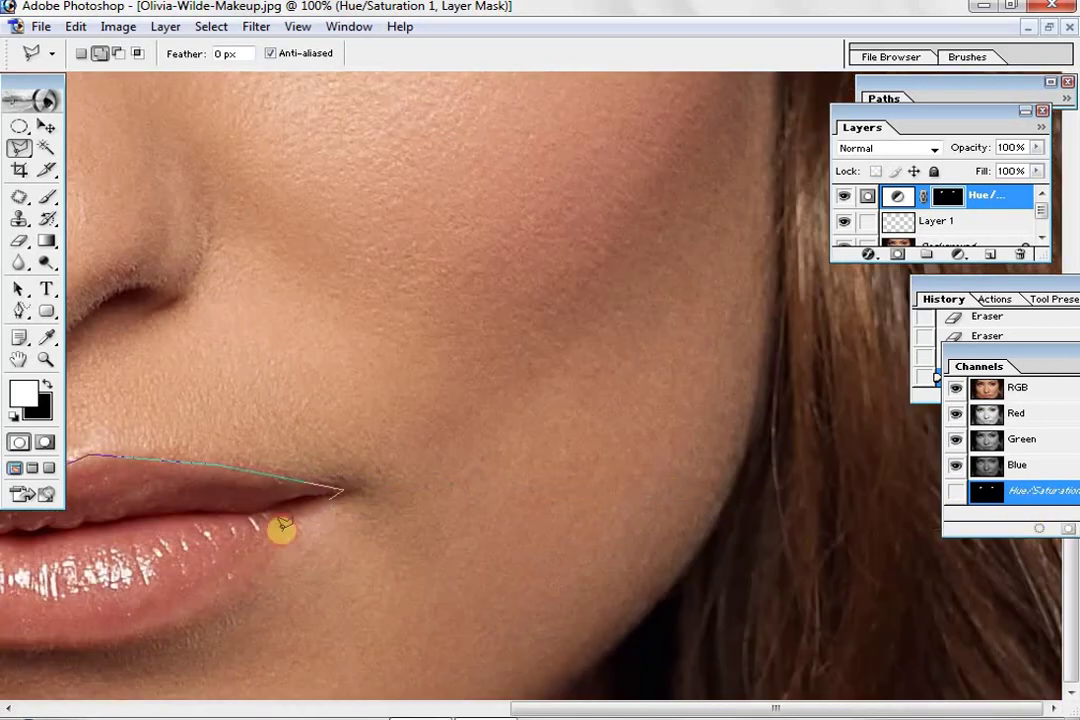
left_click(181, 620)
left_click(85, 645)
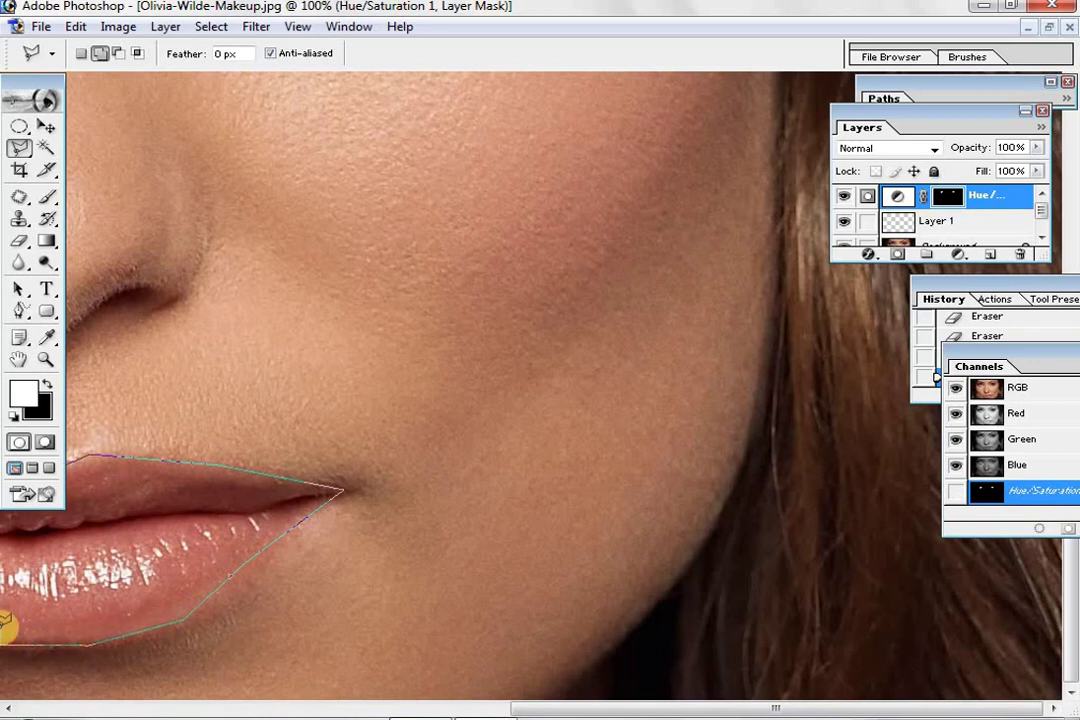
double_click(5, 635)
left_click_drag(663, 708, 386, 692)
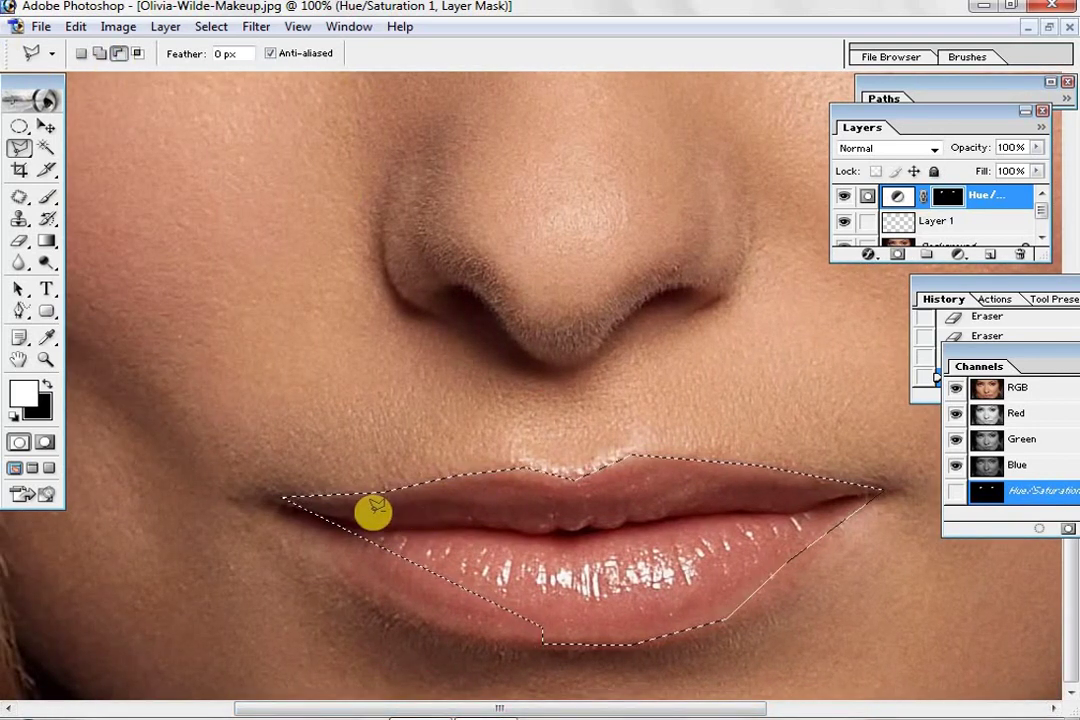
In Add to Selection mode, add the lower lip's left side to the selection.
left_click(101, 52)
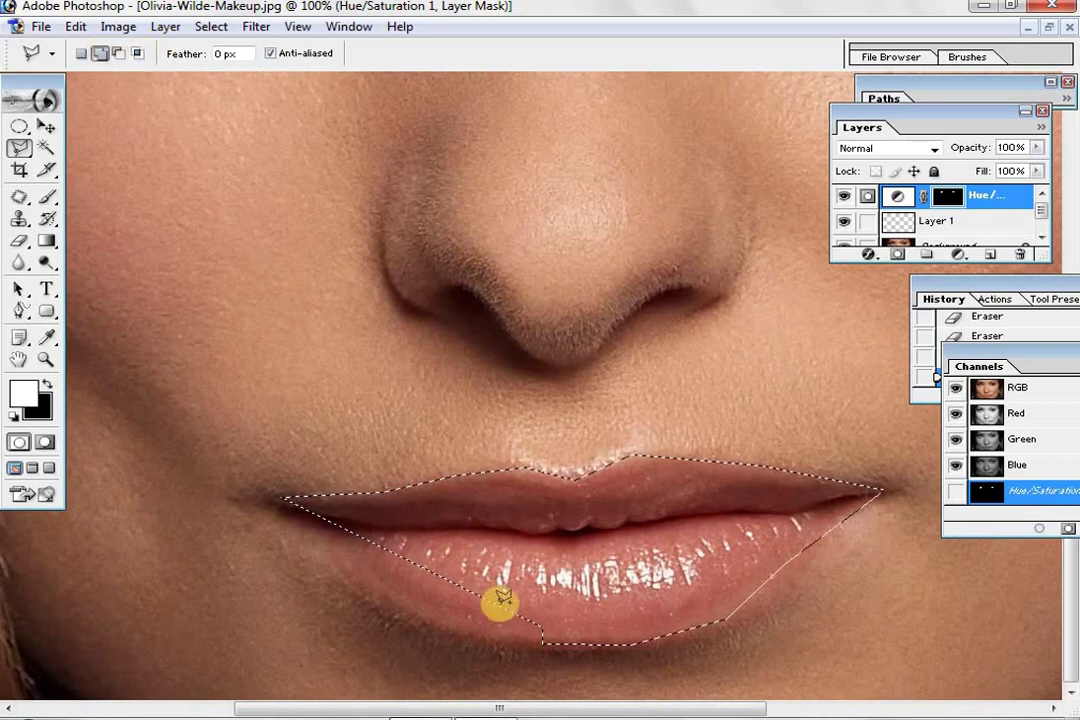
left_click(541, 637)
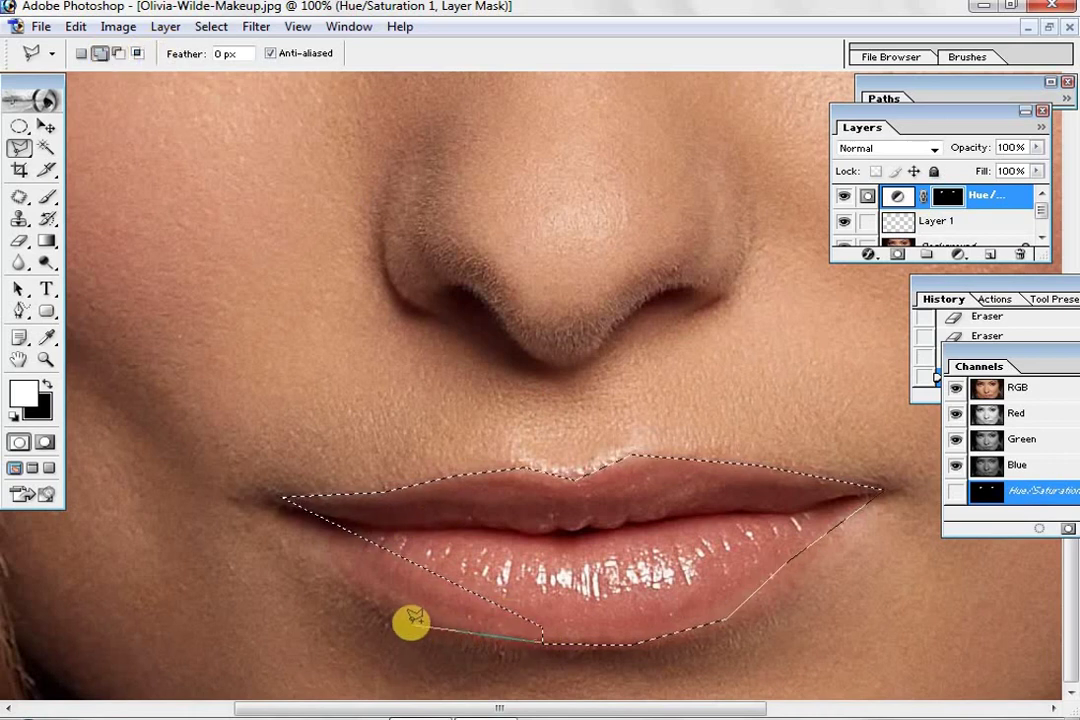
left_click(408, 613)
left_click(325, 567)
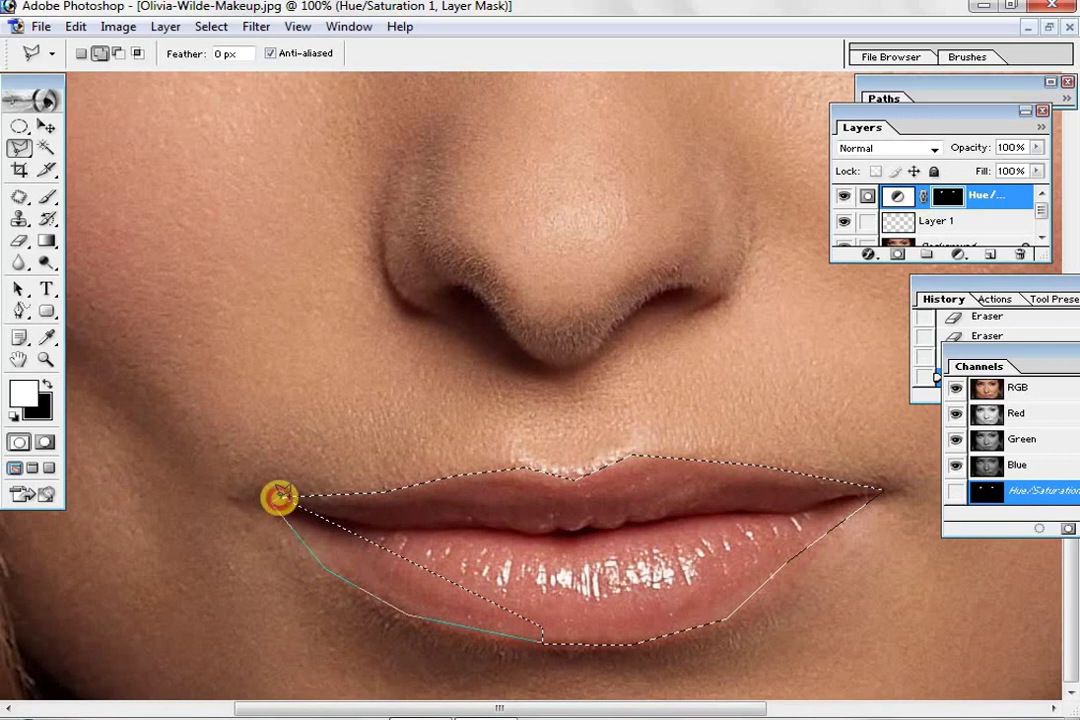
left_click(283, 498)
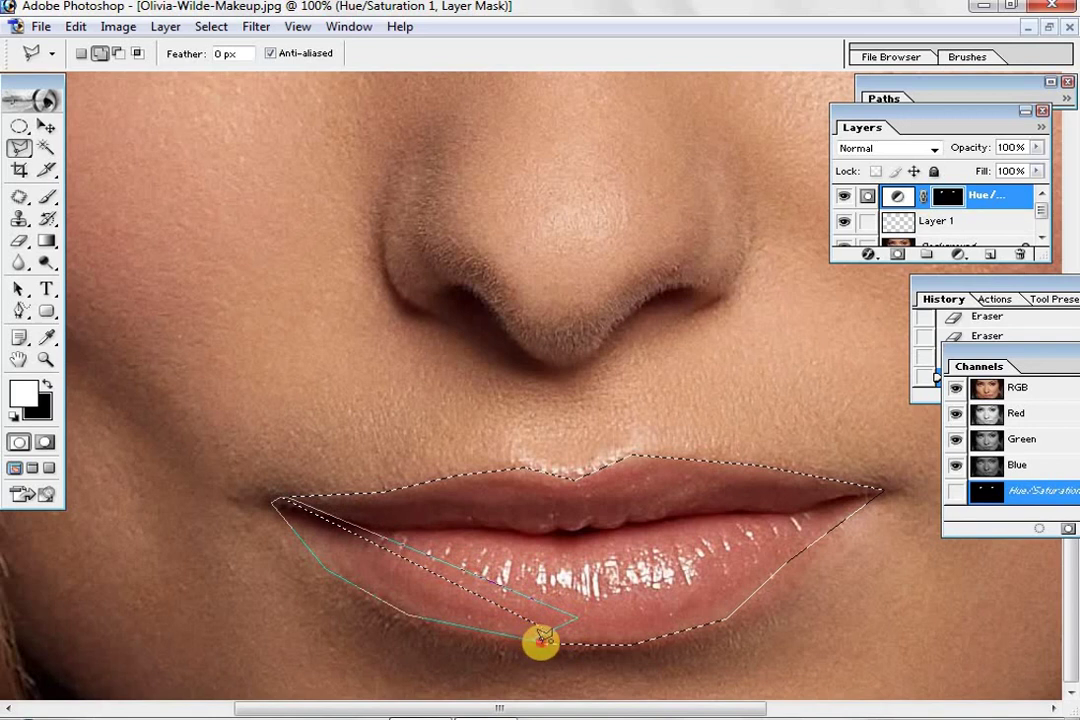
left_click(541, 638)
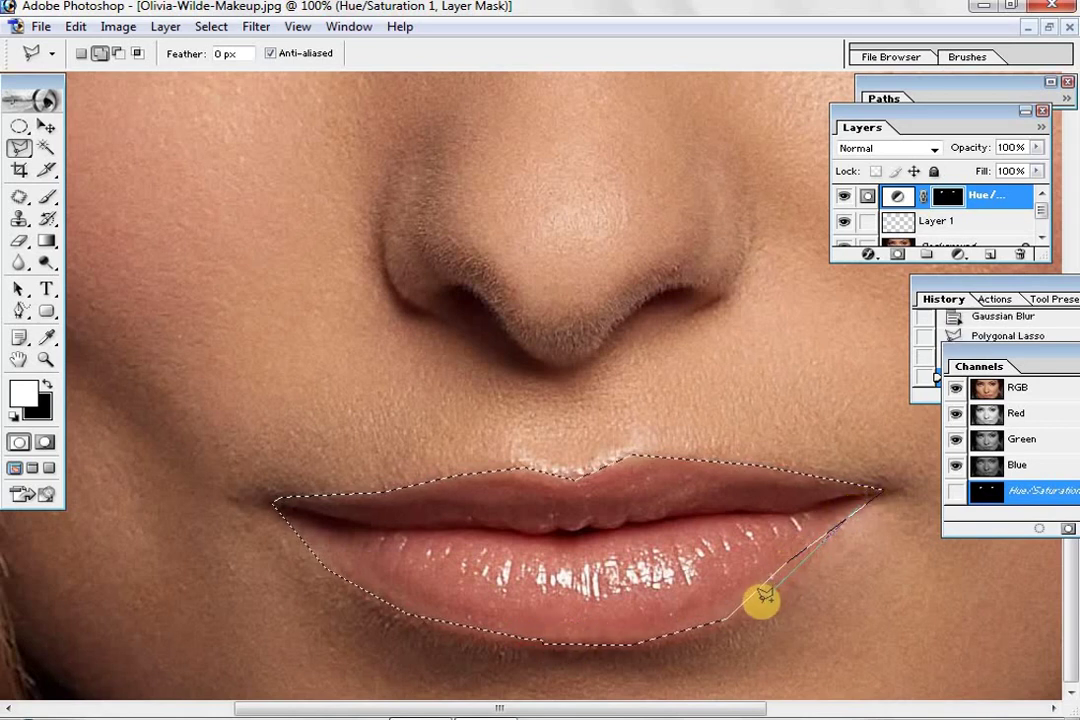
Extend the selection along the lower lip's right edge and close it around the lips.
left_click(721, 619)
left_click(690, 578)
left_click(862, 505)
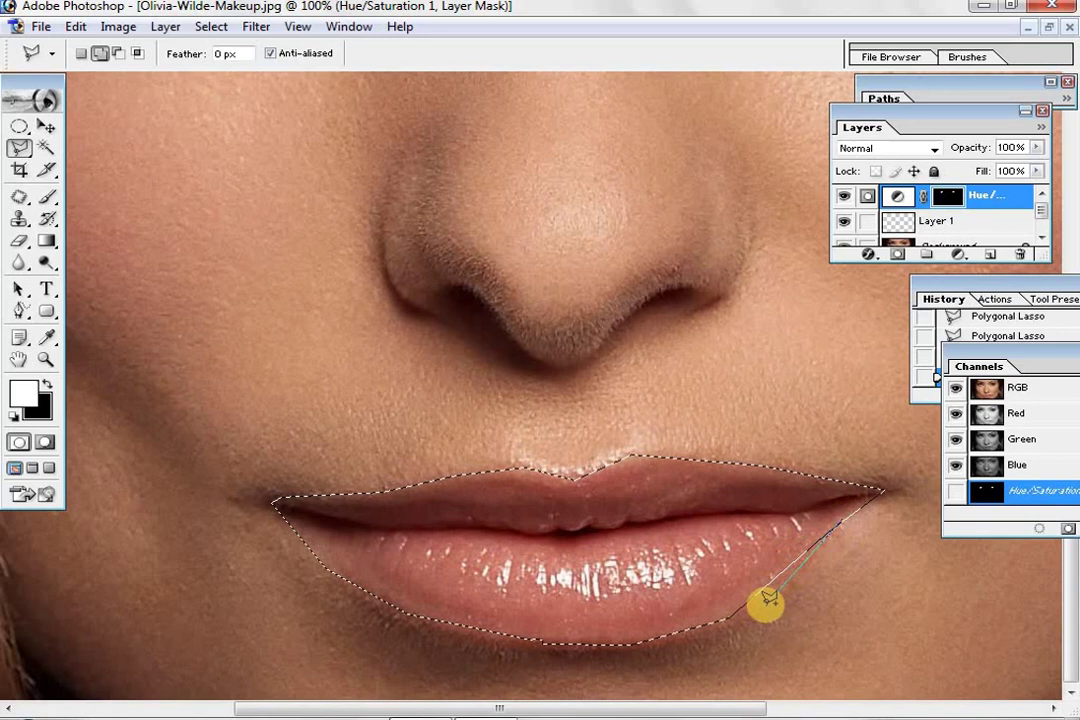
left_click(843, 517)
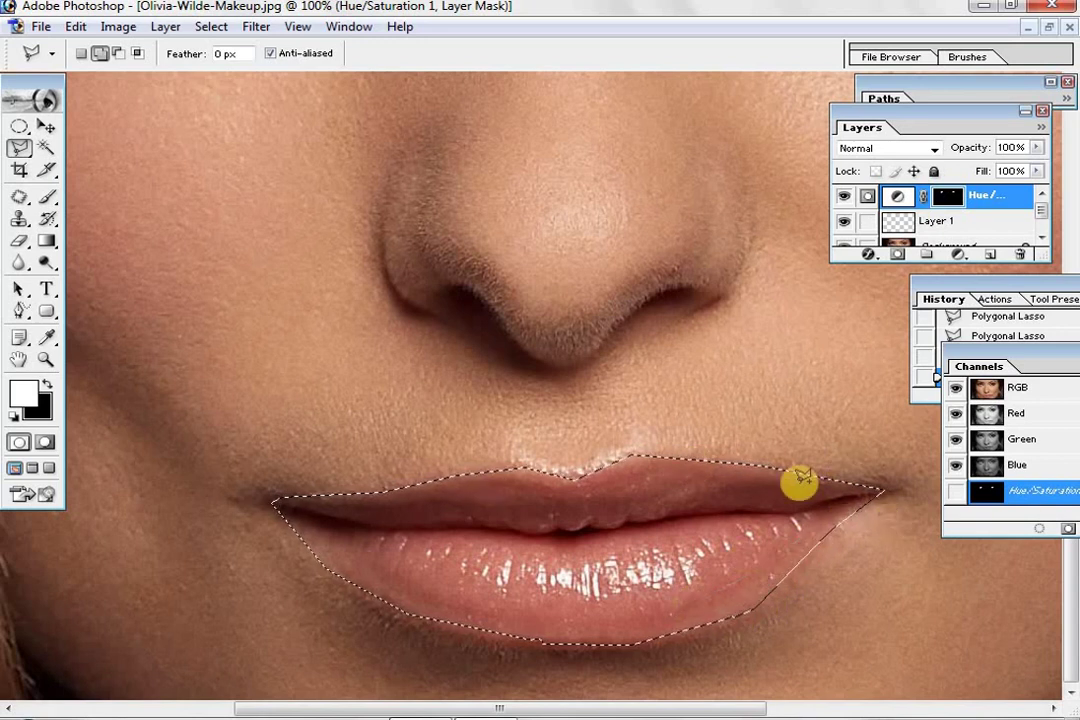
Add a Hue/Saturation adjustment layer on the lips: Hue -84, Saturation -12, Lightness -14.
left_click(957, 255)
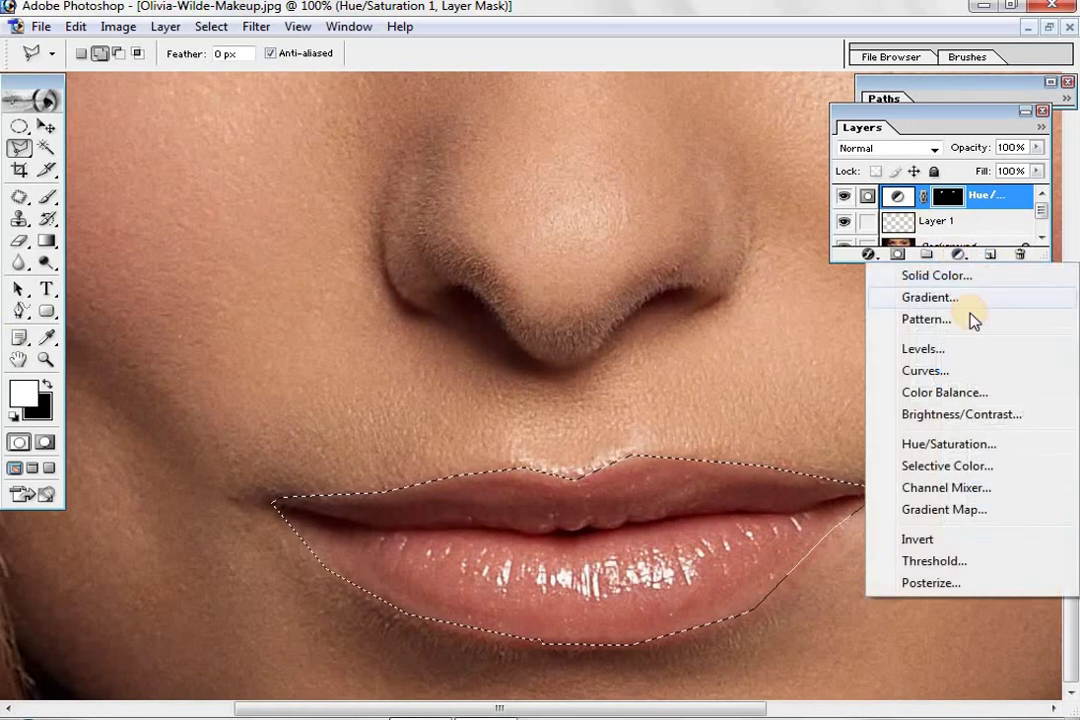
left_click(960, 444)
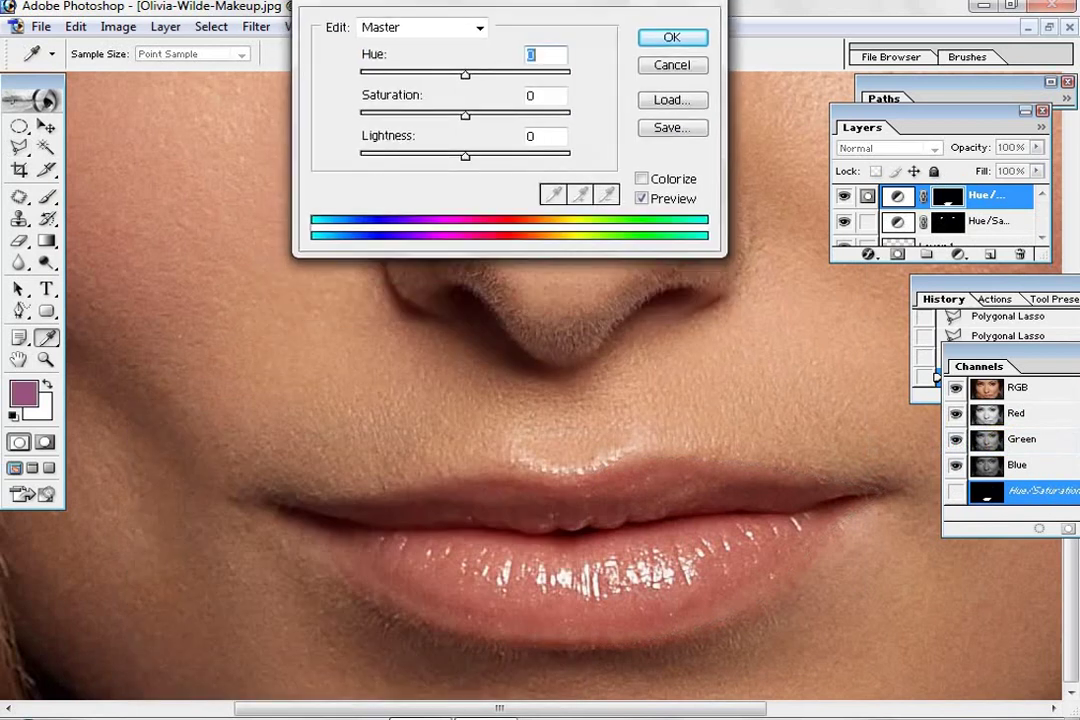
left_click_drag(388, 430, 544, 36)
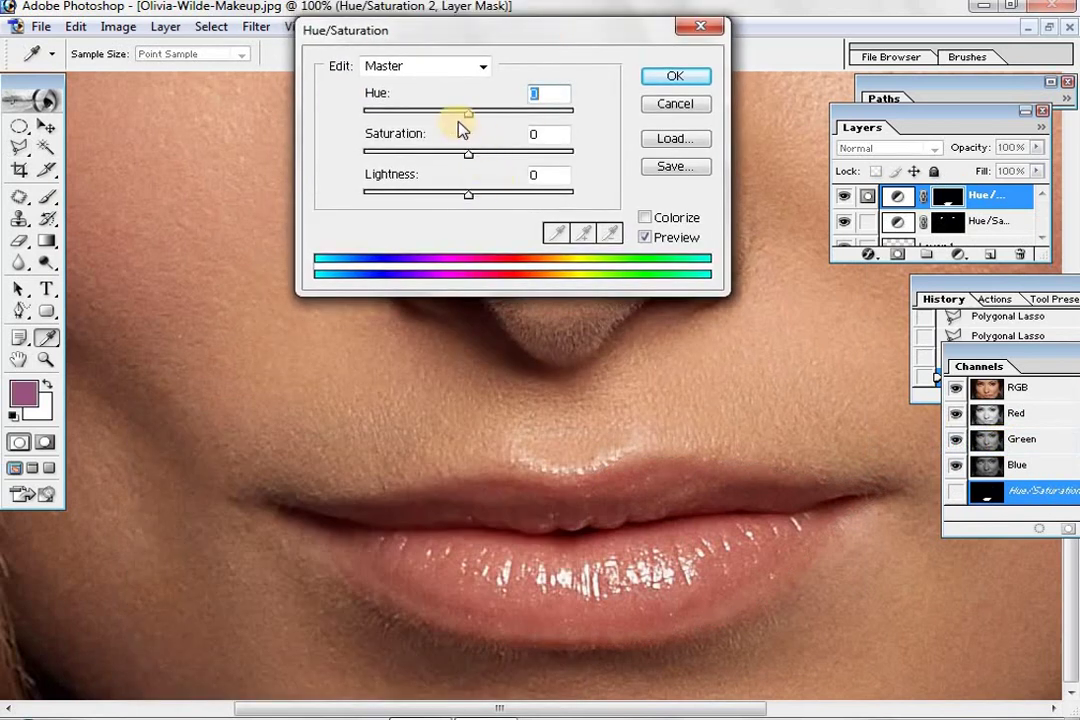
left_click_drag(473, 114, 409, 114)
mouse_move(501, 160)
left_mouse_down()
mouse_move(393, 160)
mouse_move(472, 167)
left_mouse_up()
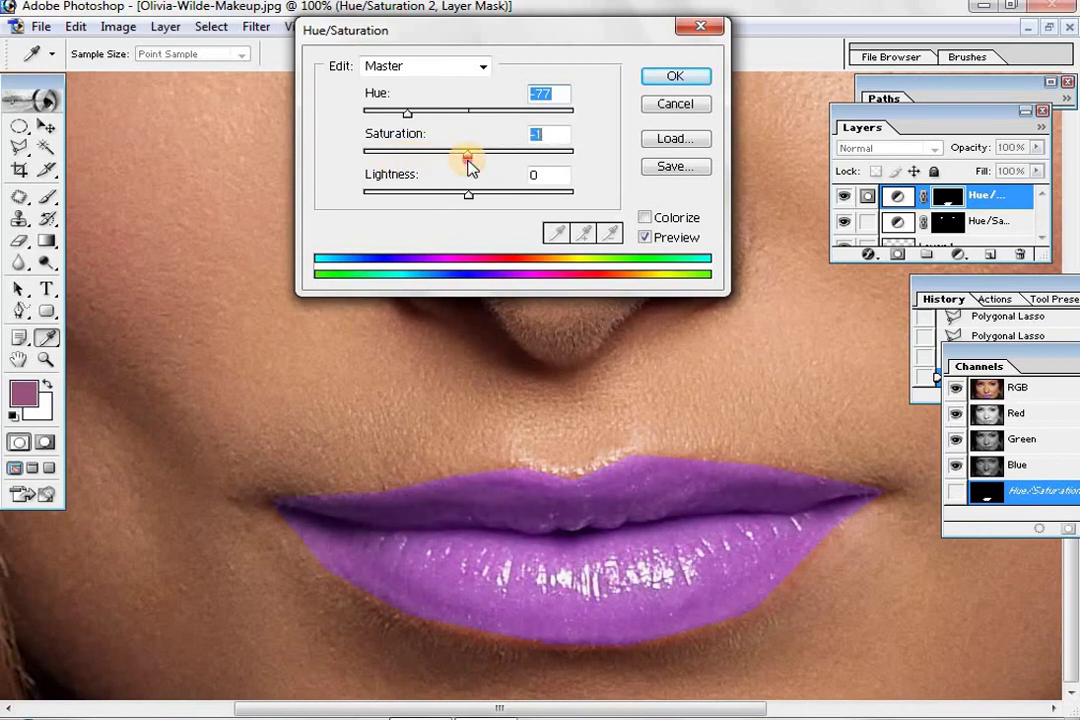
mouse_move(472, 201)
left_mouse_down()
mouse_move(482, 205)
mouse_move(440, 201)
mouse_move(455, 201)
left_mouse_up()
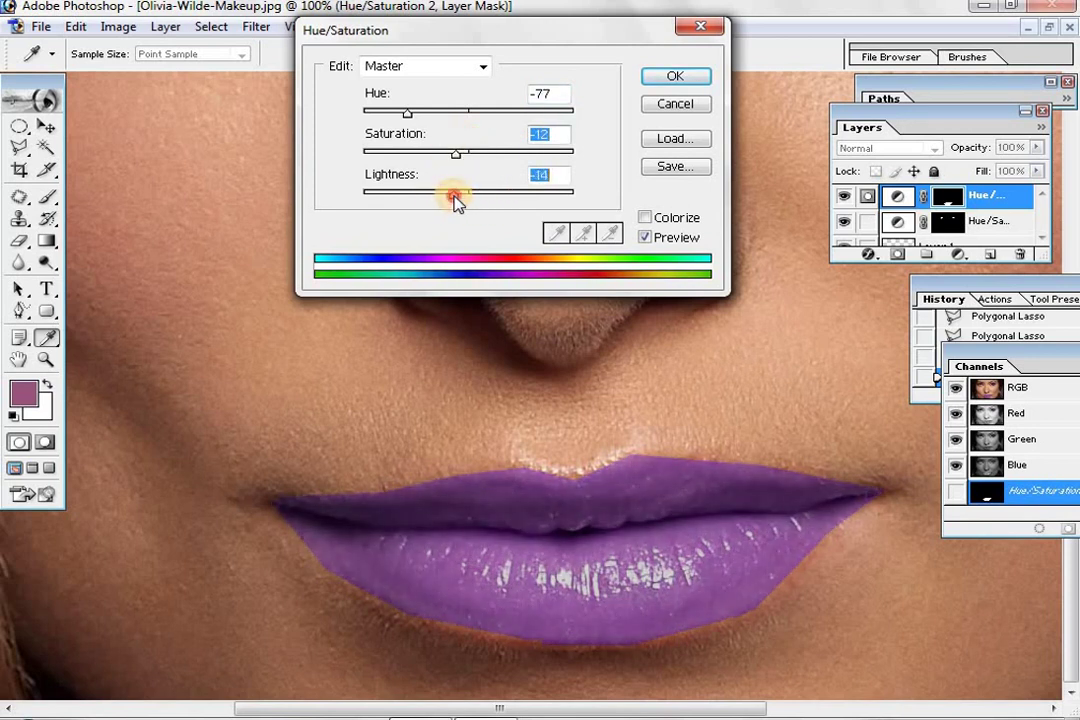
mouse_move(408, 113)
left_mouse_down()
mouse_move(392, 119)
mouse_move(393, 108)
mouse_move(405, 111)
left_mouse_up()
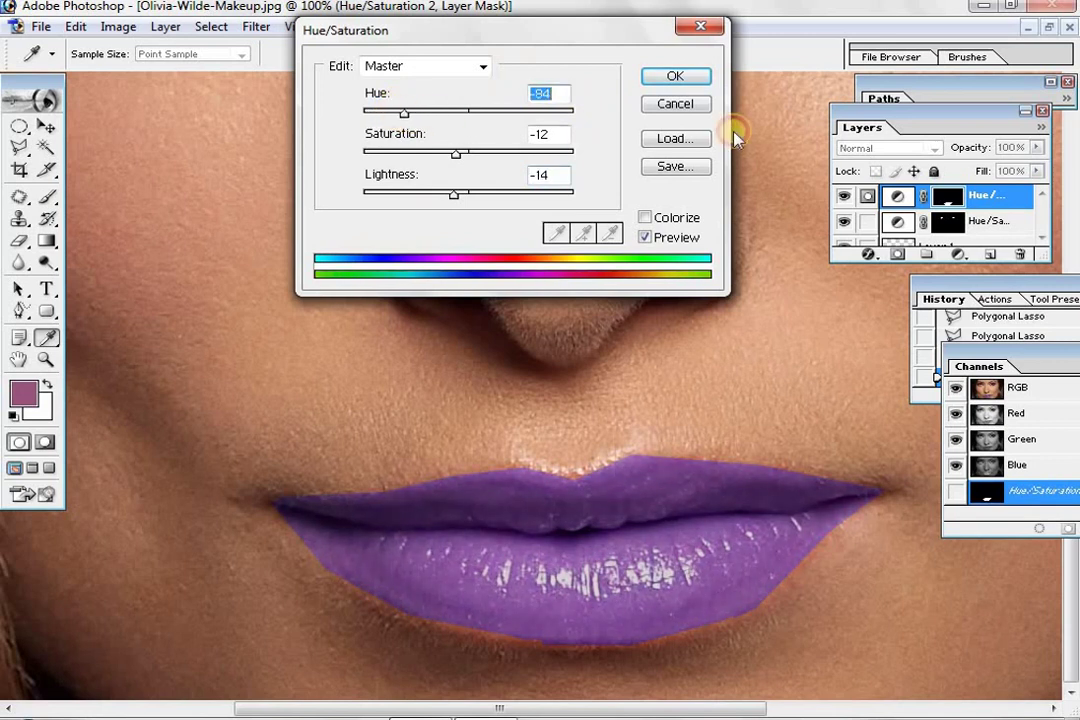
left_click(673, 78)
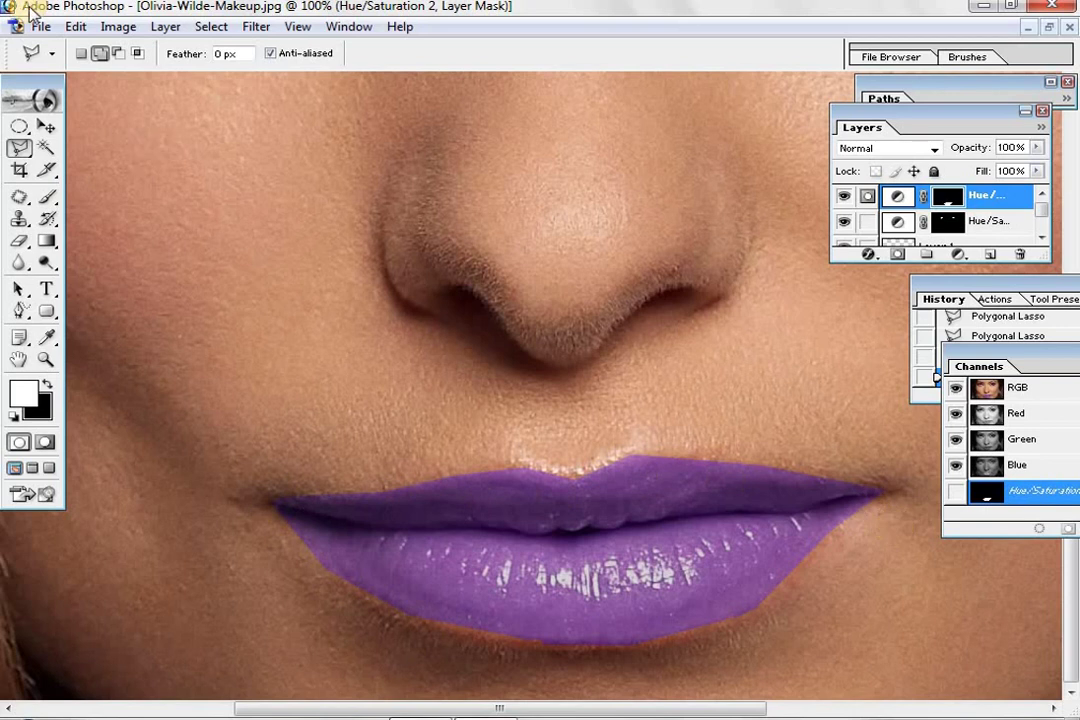
Apply a Gaussian Blur with a 7.1-pixel radius to the lip adjustment mask.
left_click(252, 28)
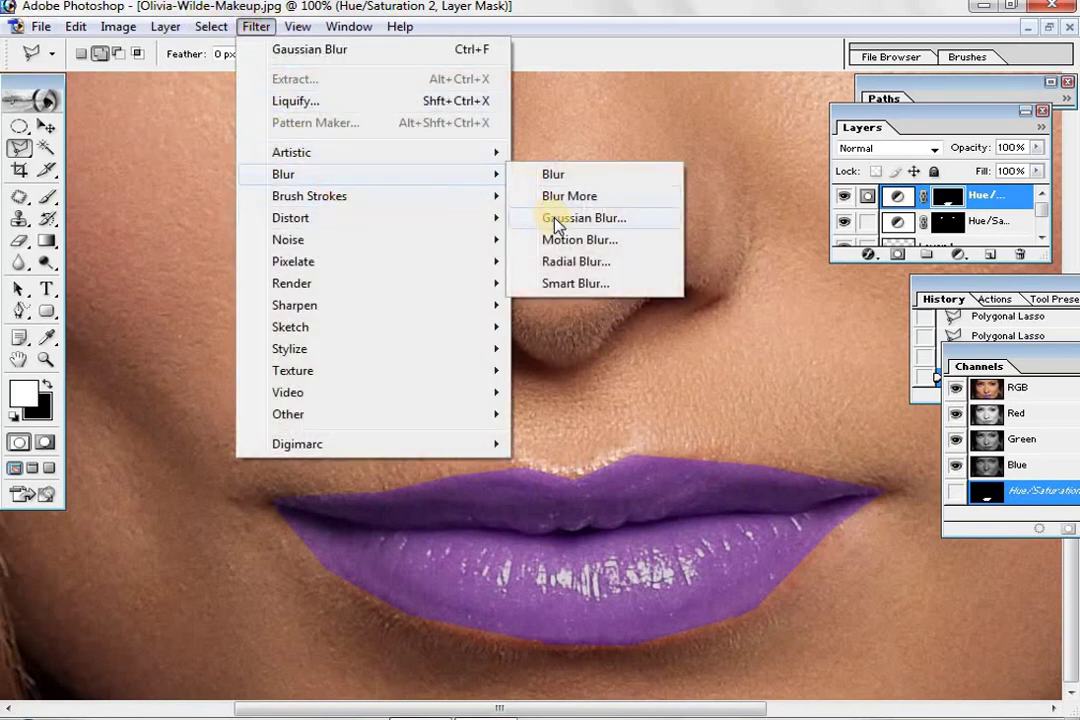
left_click(565, 217)
left_click_drag(805, 139, 873, 69)
left_click_drag(767, 364, 789, 368)
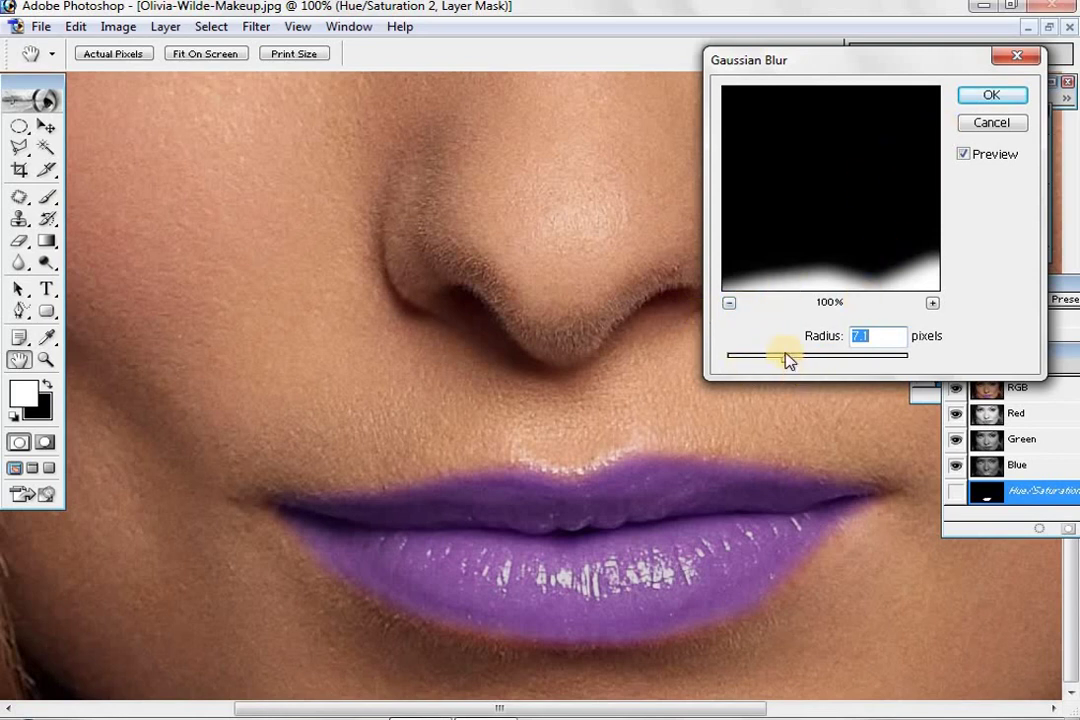
left_click(972, 95)
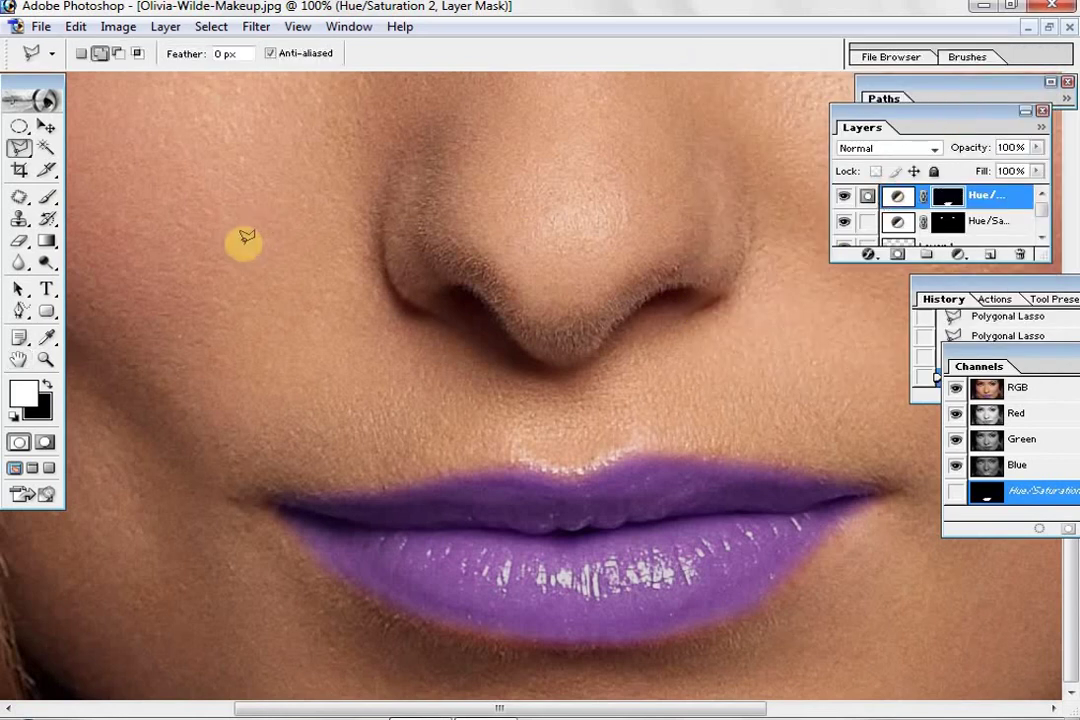
Zoom the canvas to 50% showing the whole face, then switch to the Notepad notes.
left_click(46, 358)
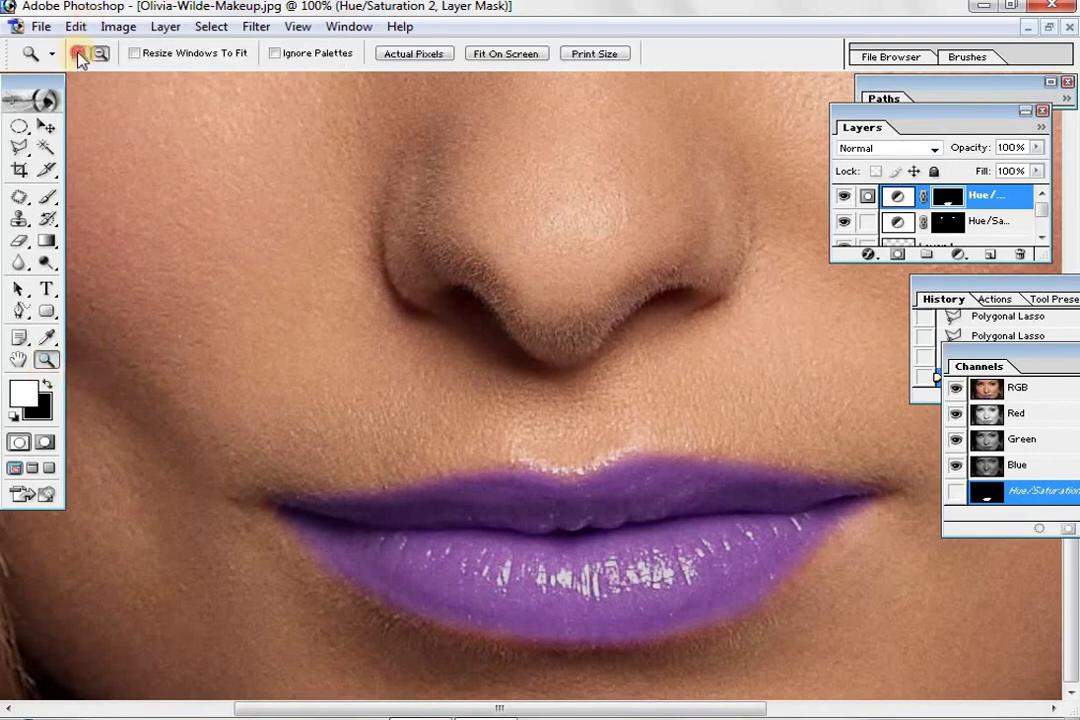
left_click(523, 270)
left_click(615, 255)
left_click(98, 53)
left_click(590, 443)
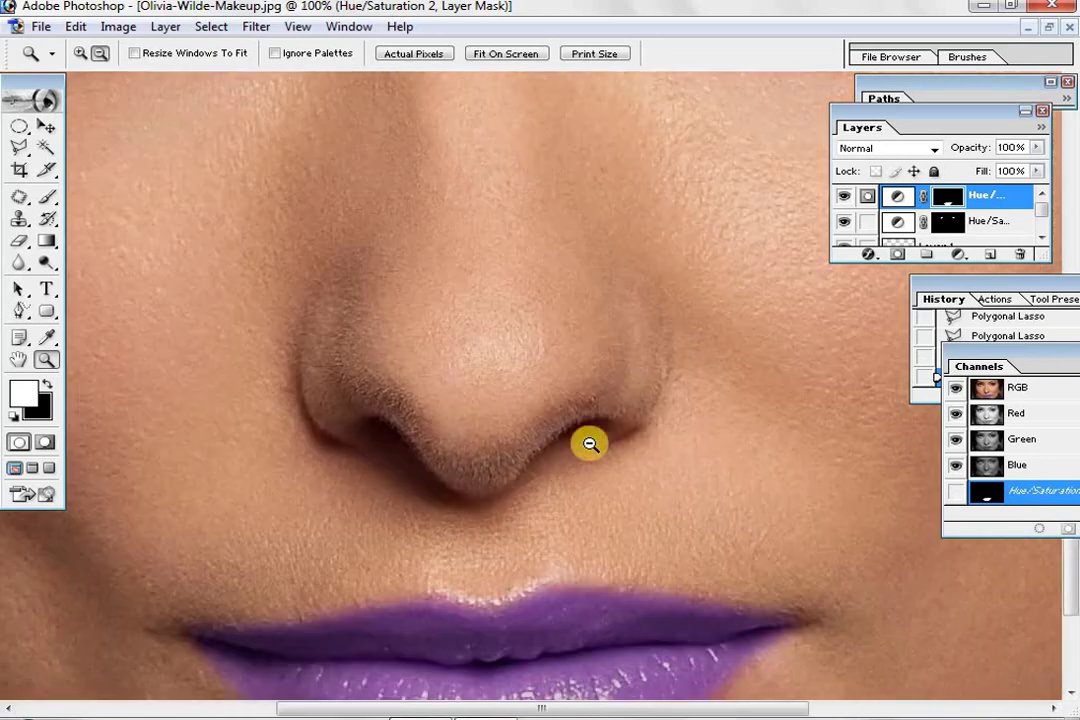
left_click(590, 443)
left_click(593, 443)
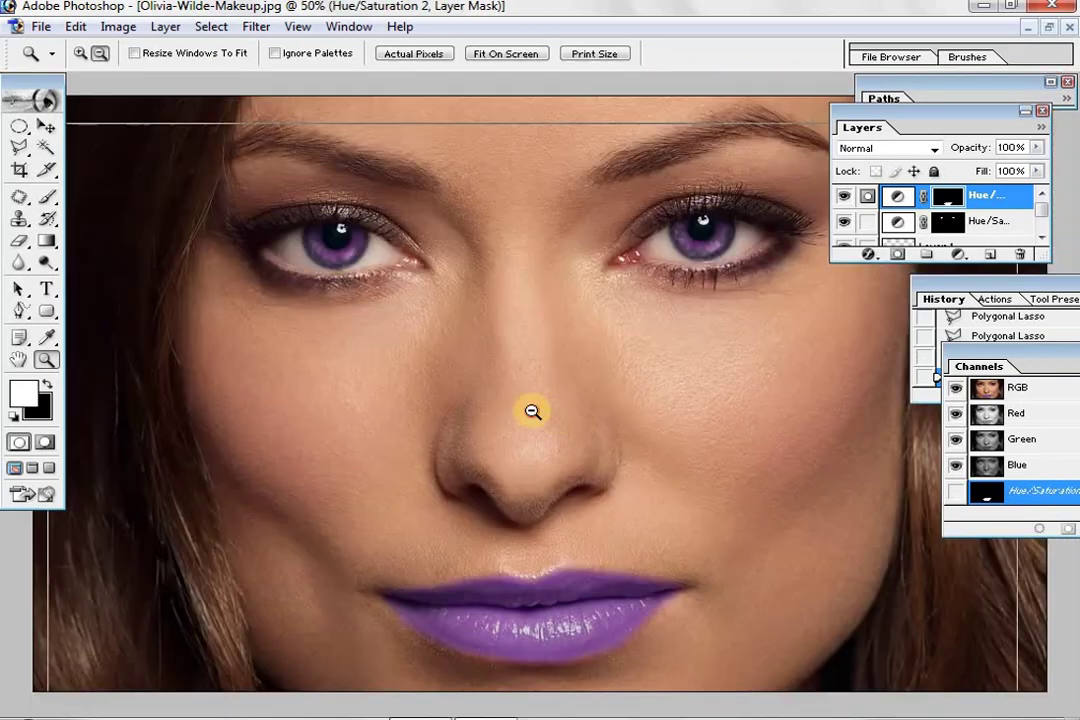
left_click(530, 410)
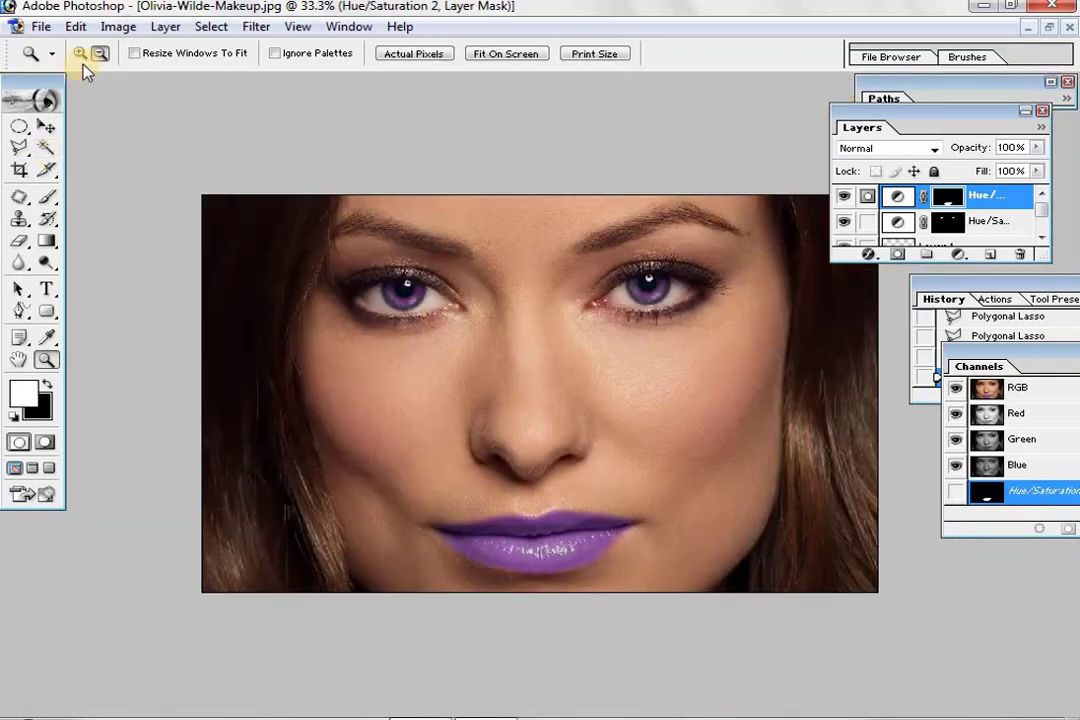
left_click(570, 262)
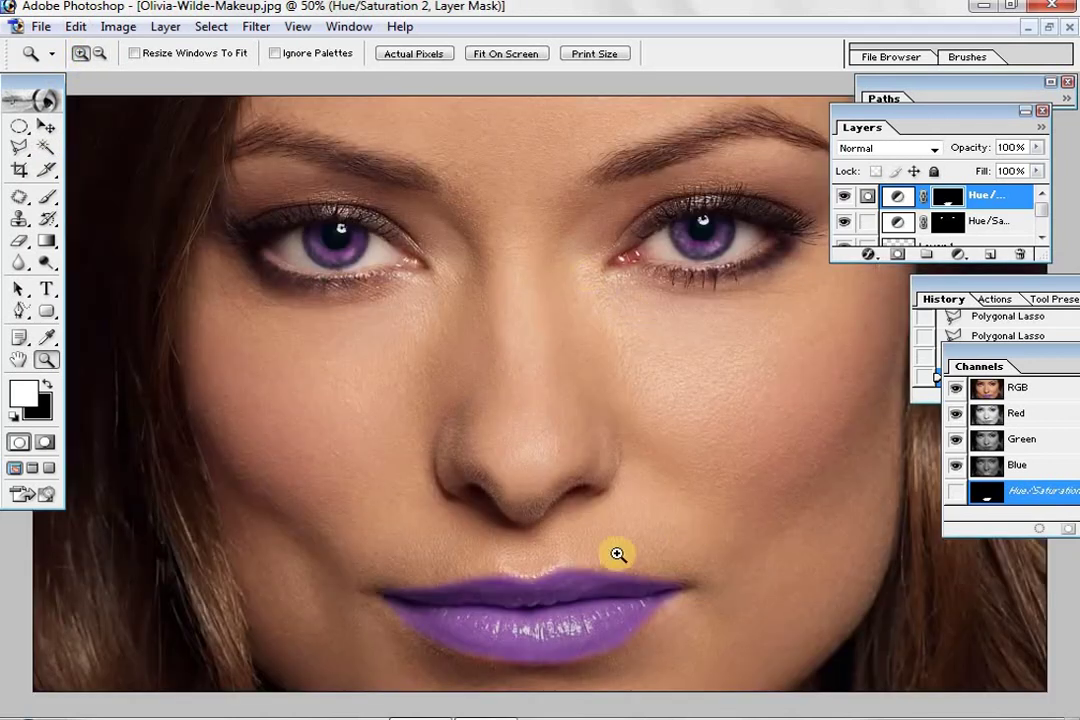
key("alt+Tab")
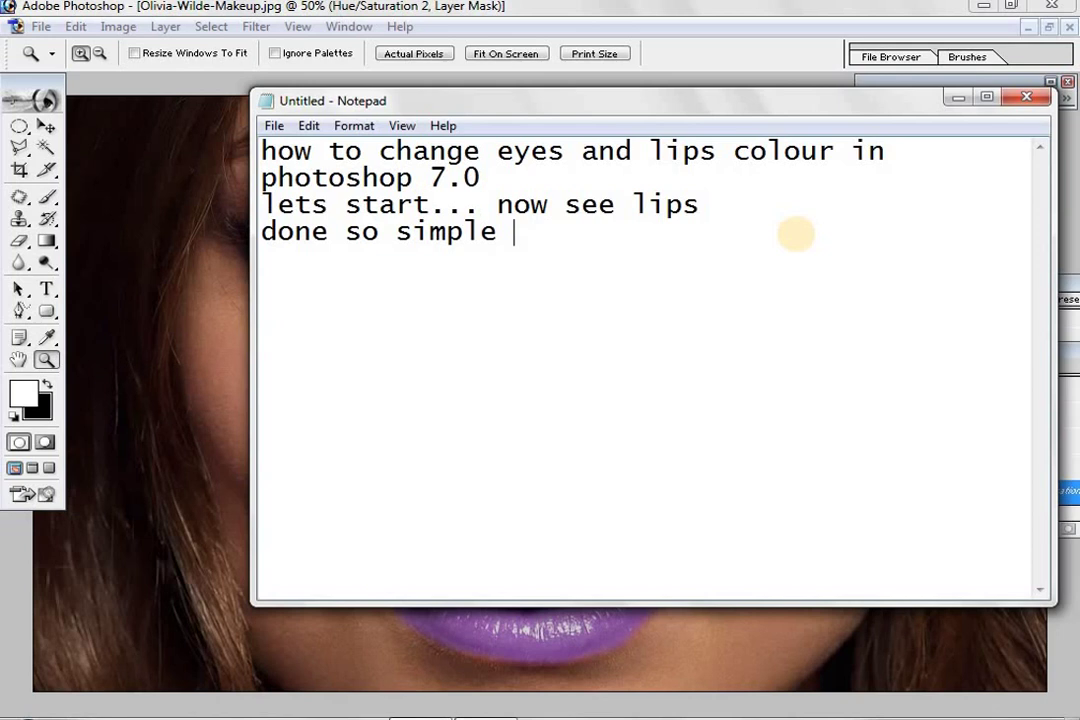
Append '...' to the 'done so simple' note line and return to Photoshop.
type("...")
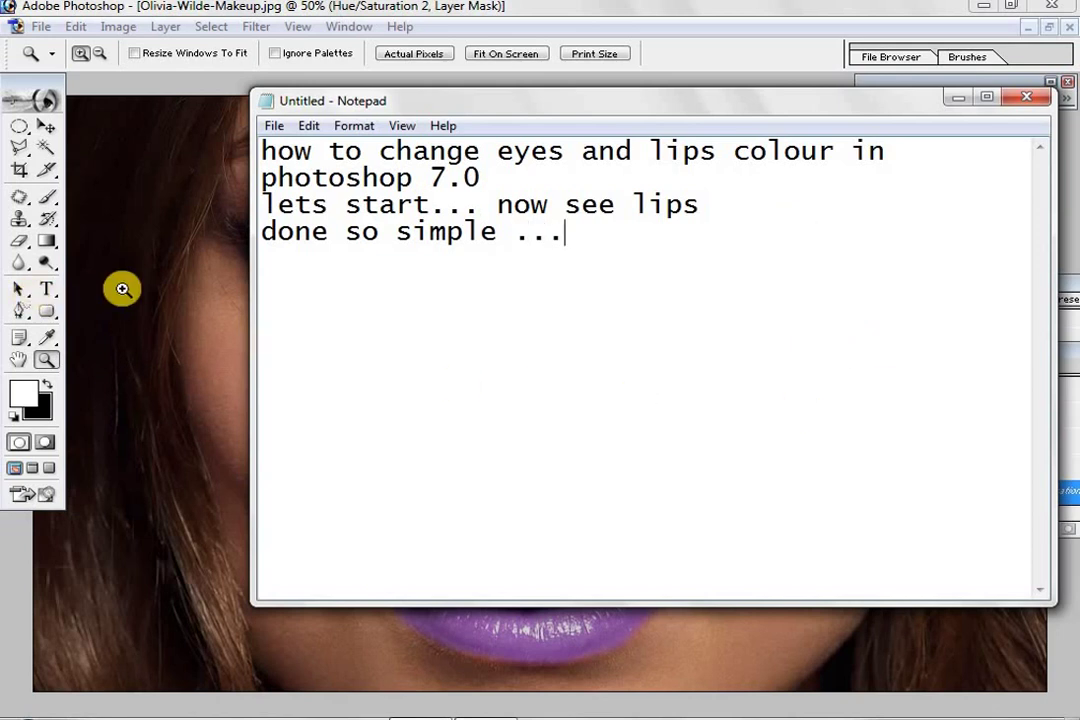
left_click(110, 289)
left_click(41, 27)
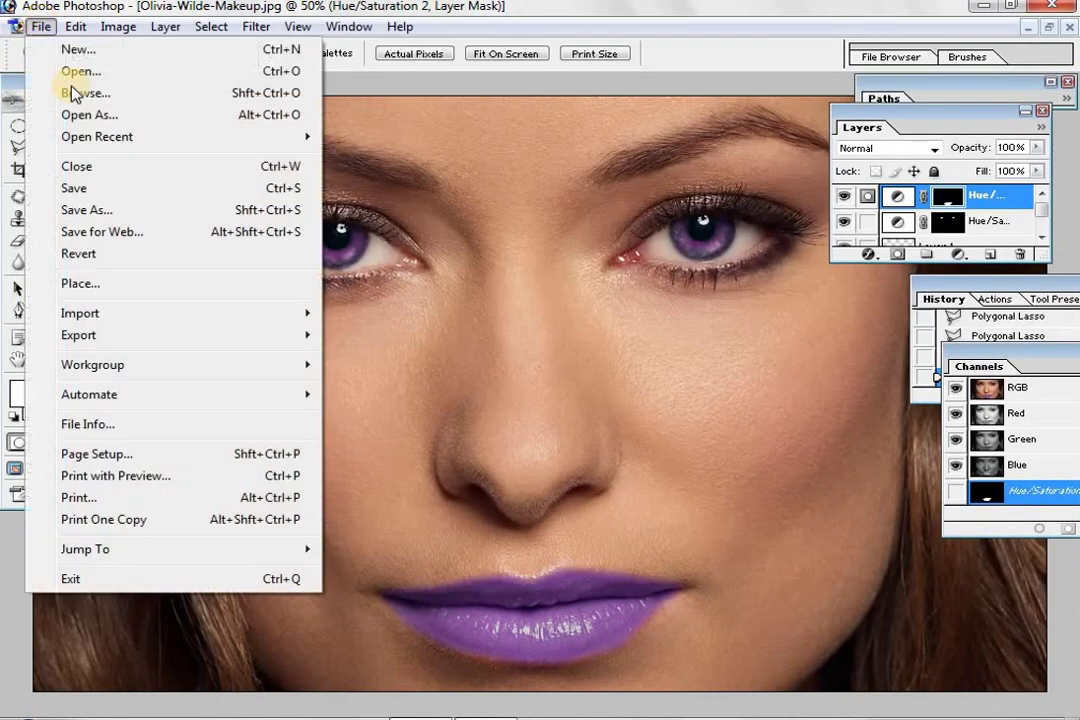
Save a JPEG copy named change on the Desktop at Maximum quality 12.
left_click(100, 210)
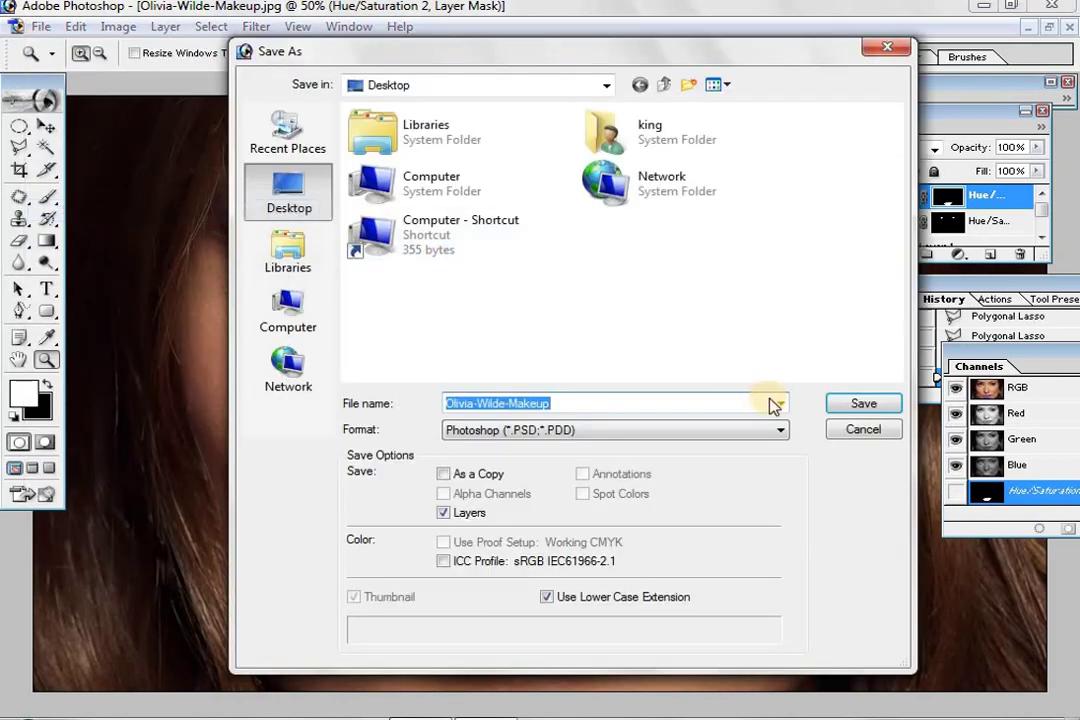
left_click(779, 432)
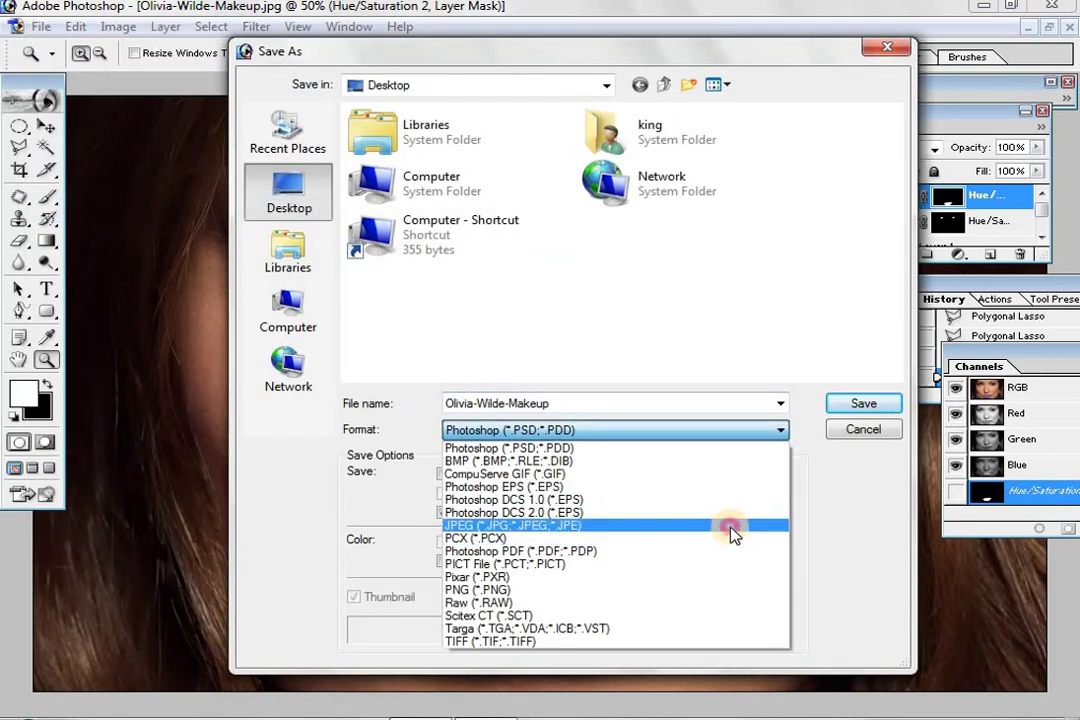
left_click(728, 525)
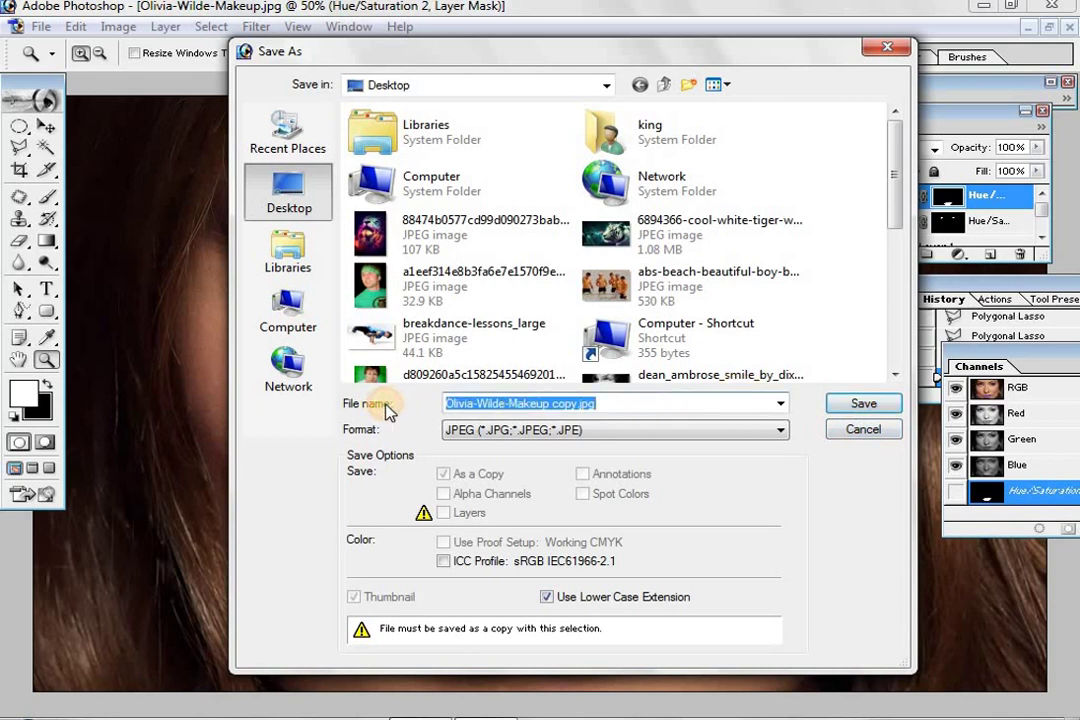
type("ch")
type("e")
left_click(860, 404)
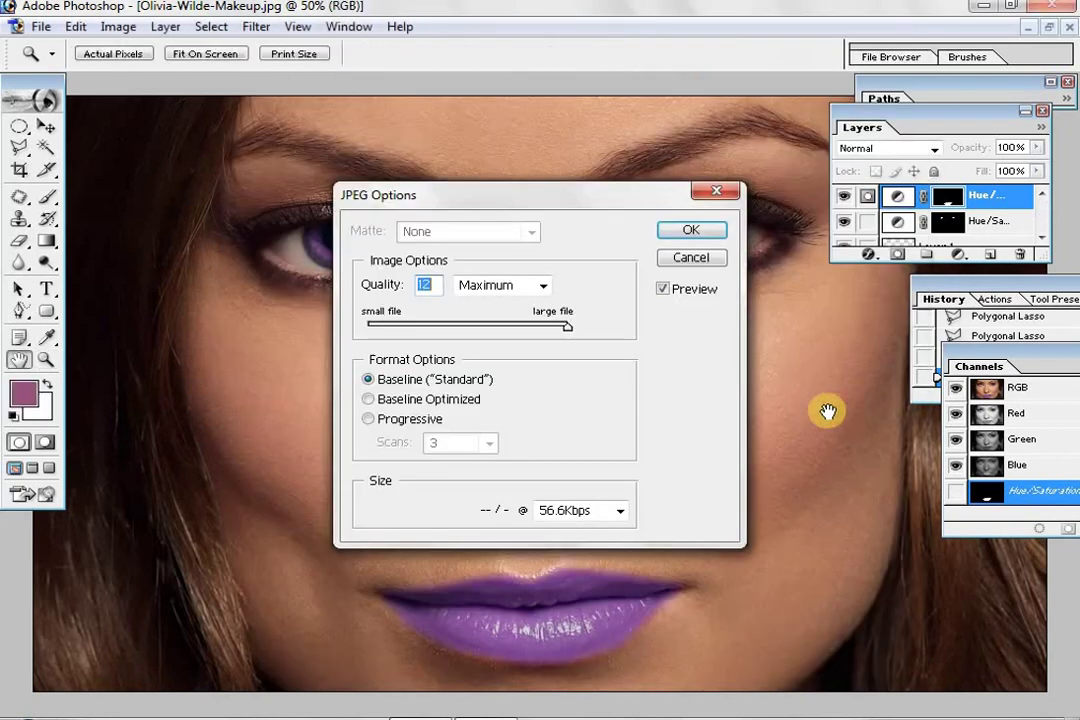
left_click(708, 232)
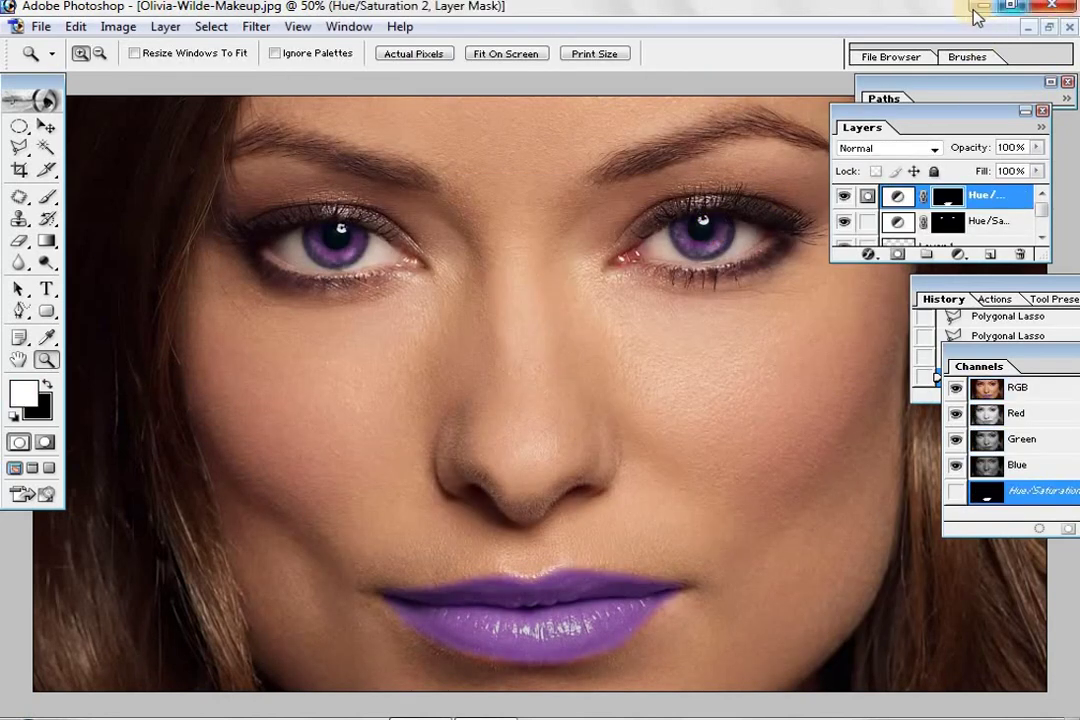